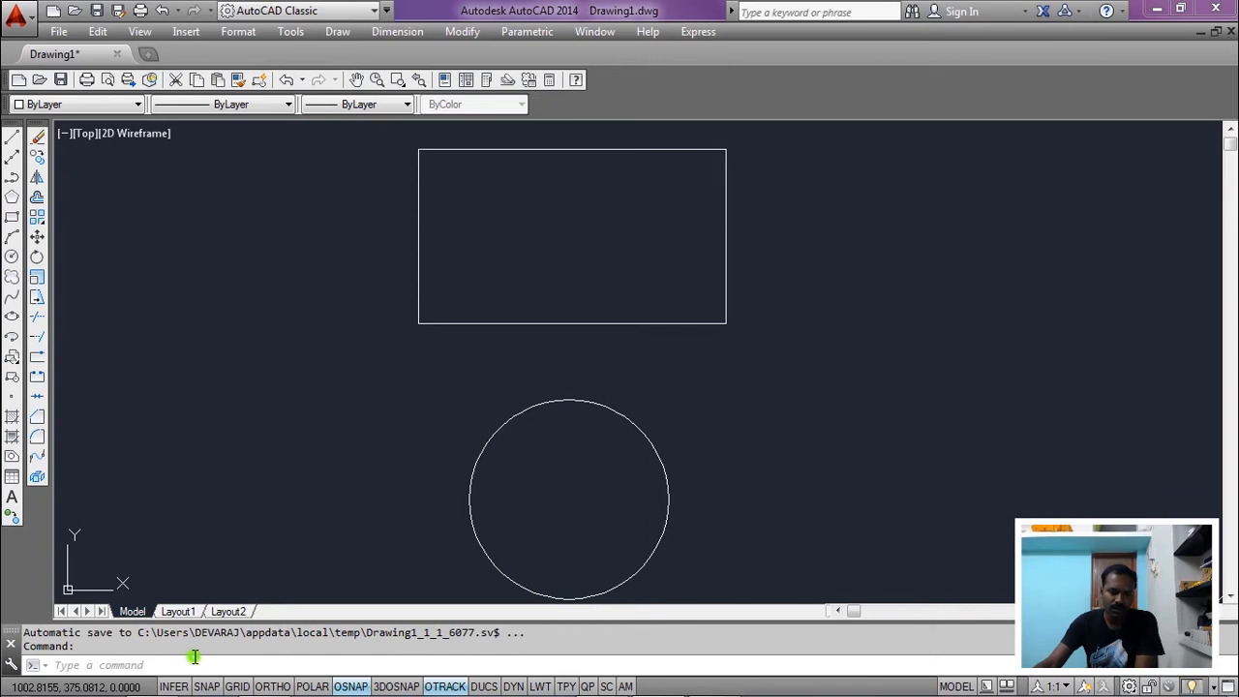
# Start a hatch, collapse the extra hatch options, and select the rectangle and the circle as its boundary objects.
pyautogui.write('h')
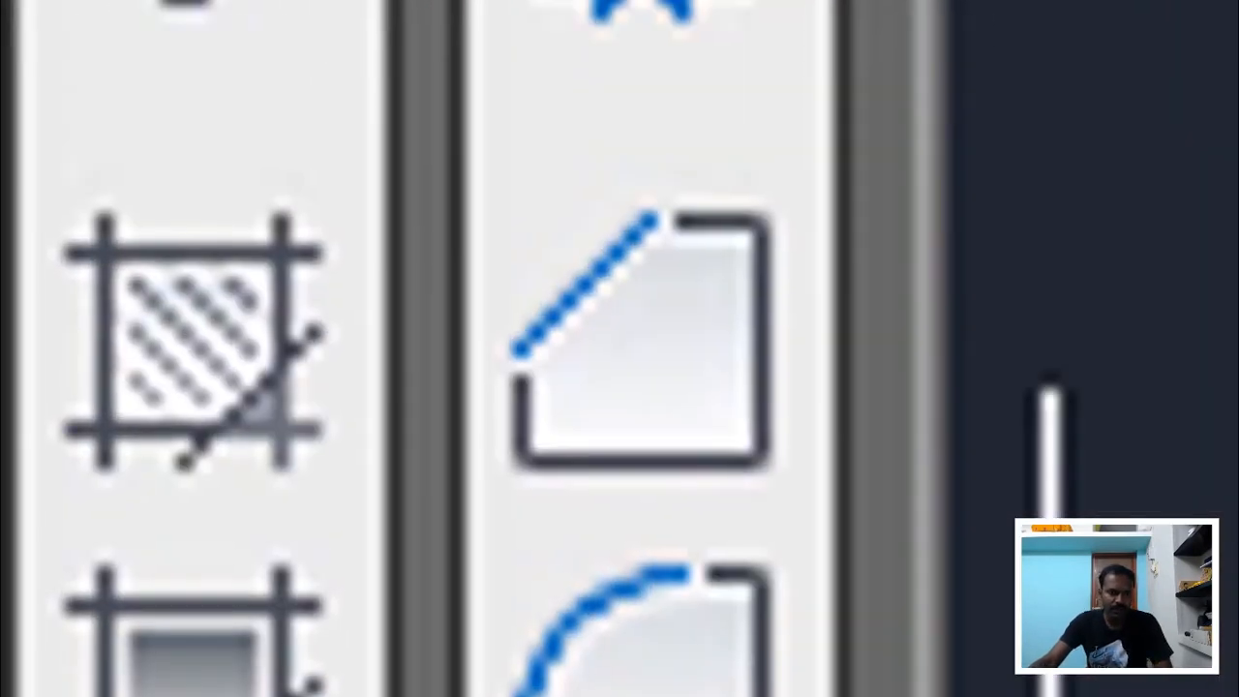
pyautogui.click(186, 329)
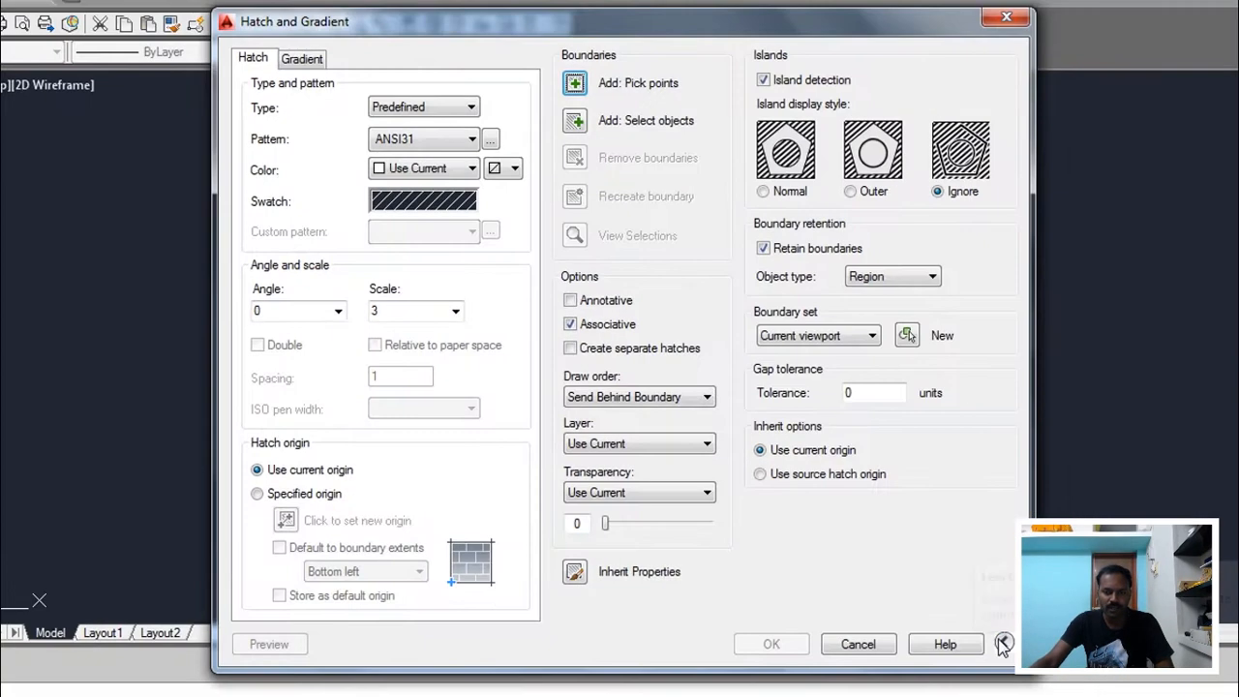
pyautogui.click(1001, 642)
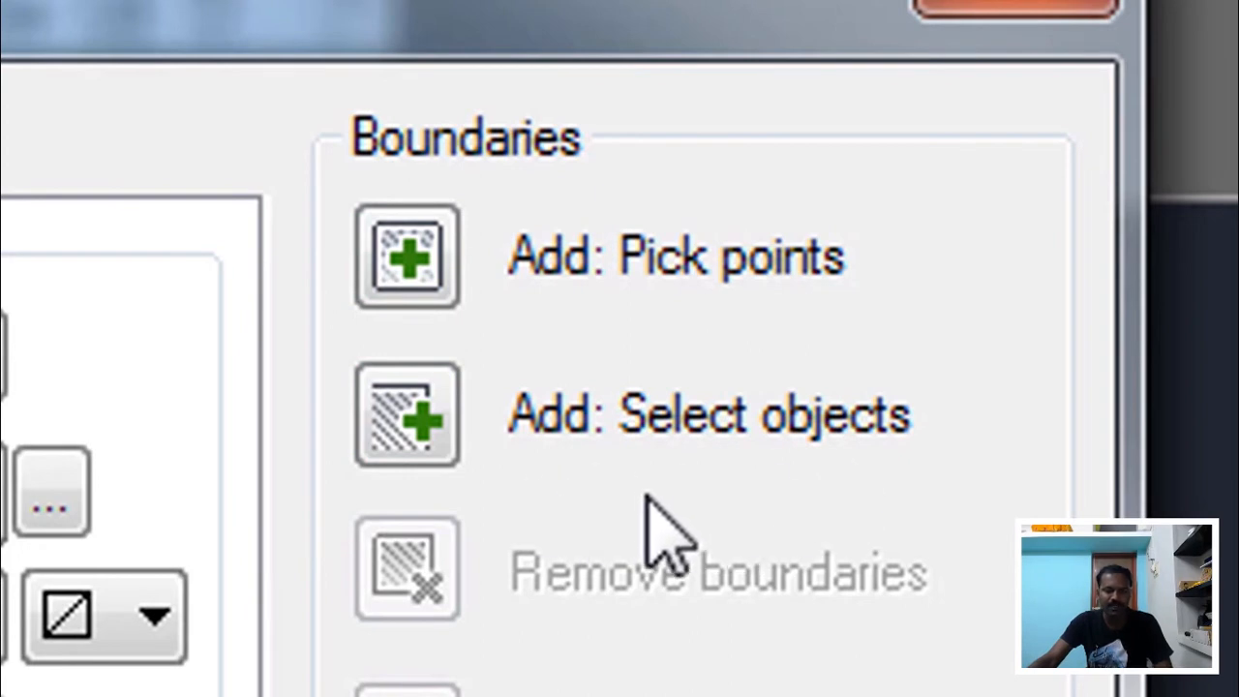
pyautogui.click(433, 438)
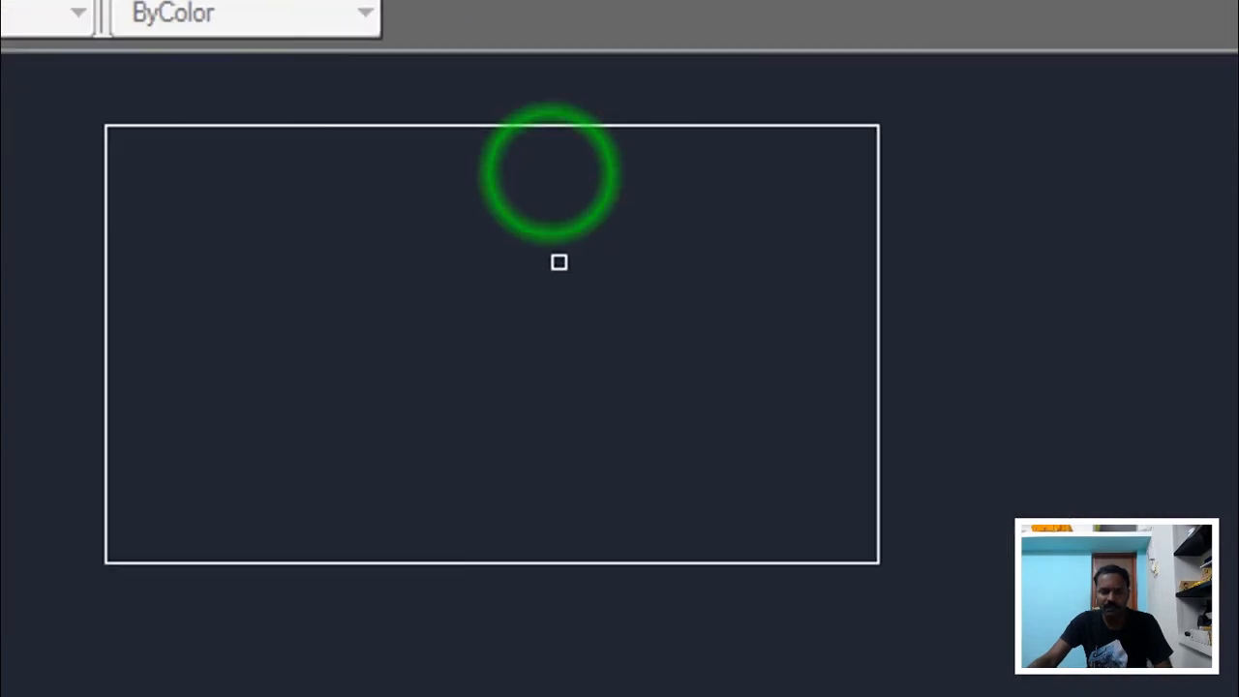
pyautogui.click(609, 25)
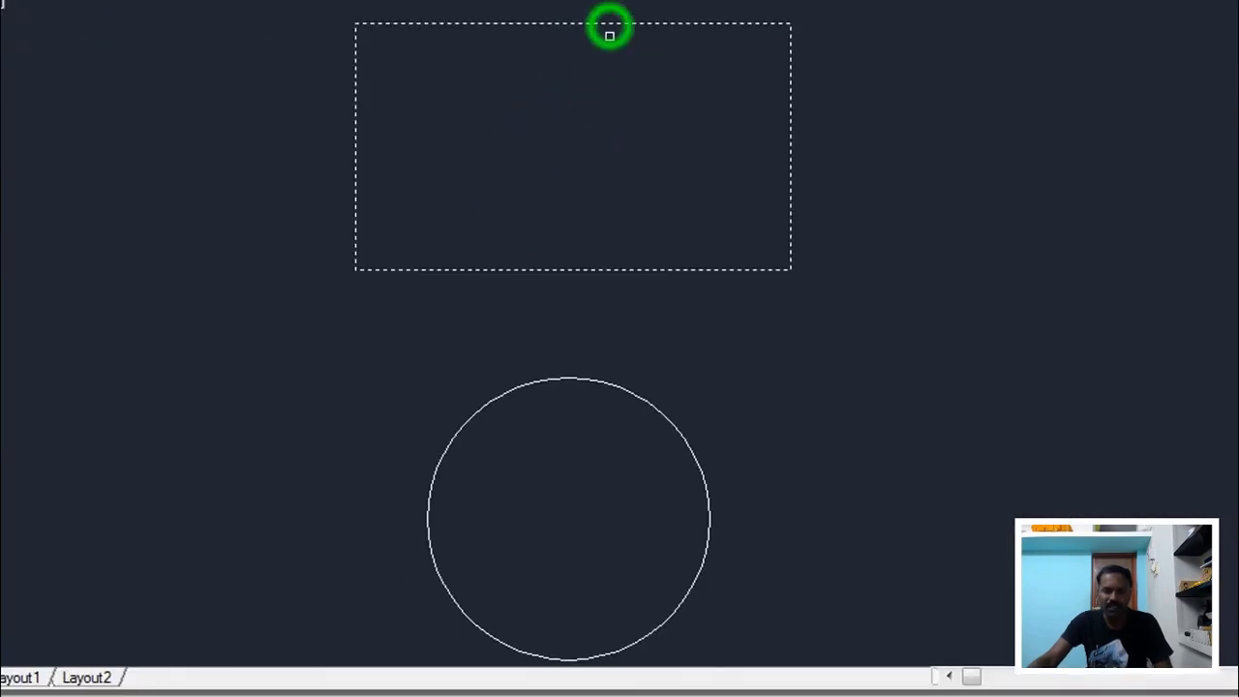
pyautogui.click(611, 386)
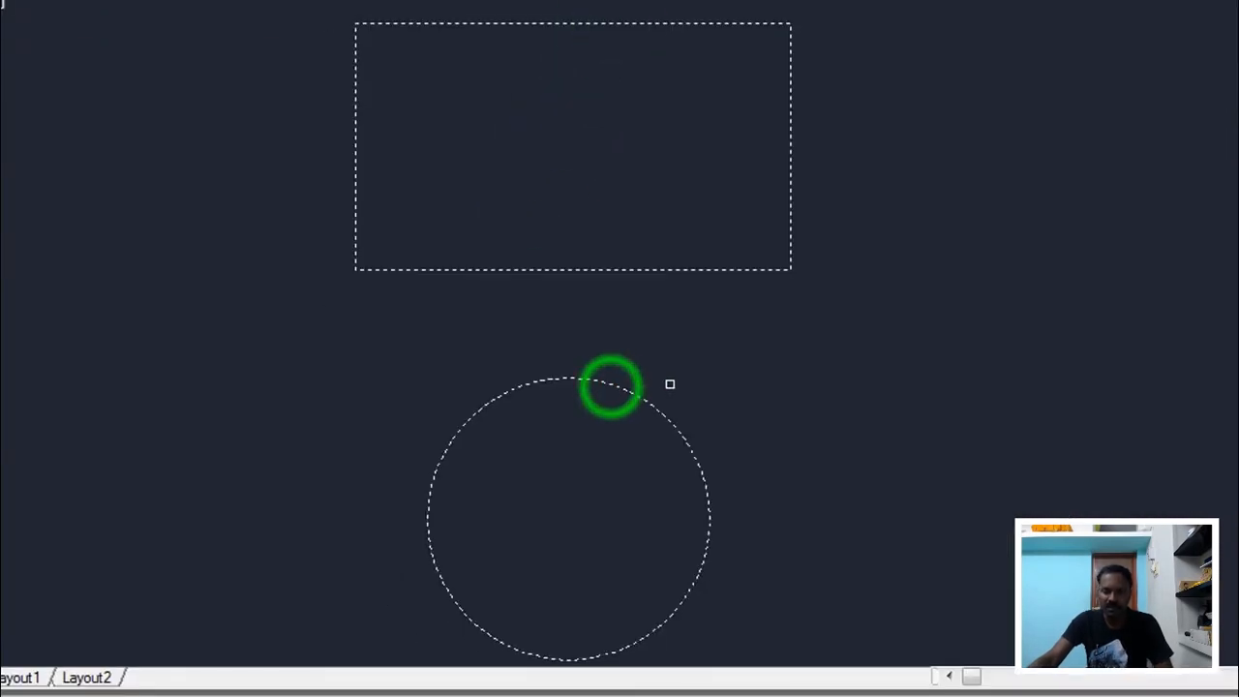
pyautogui.press('Return')
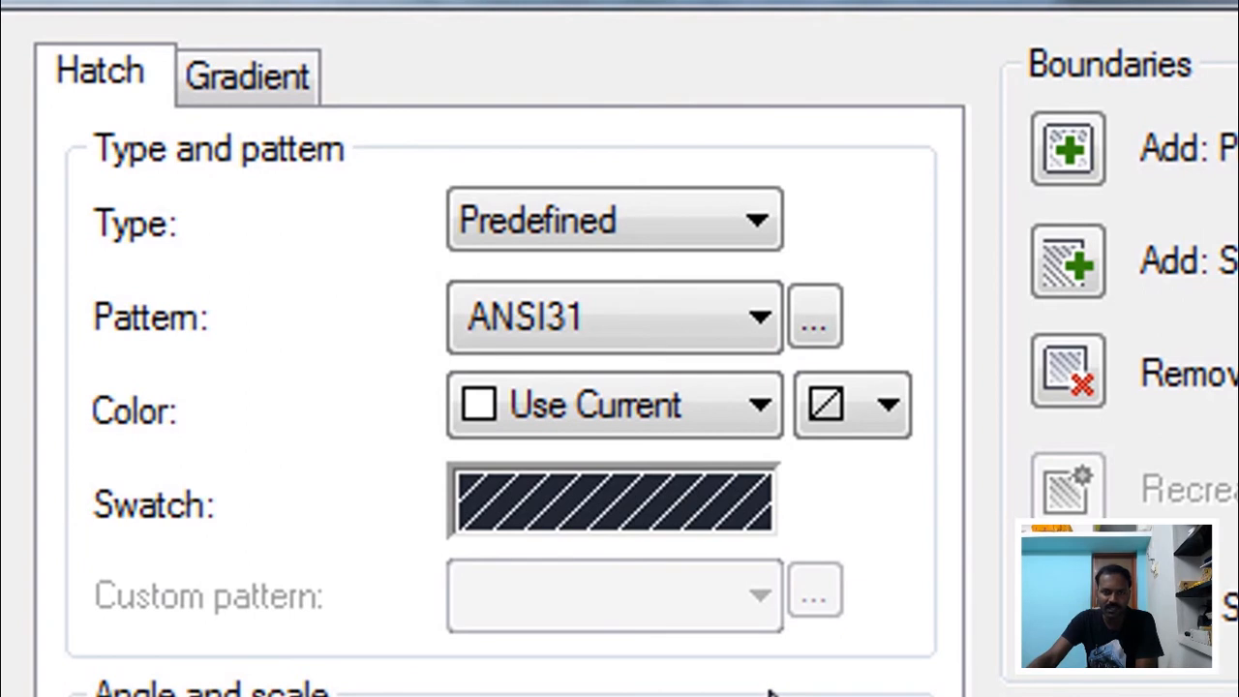
# Choose the ANSI31 pattern for the hatch and preview it on the rectangle and circle.
pyautogui.click(524, 329)
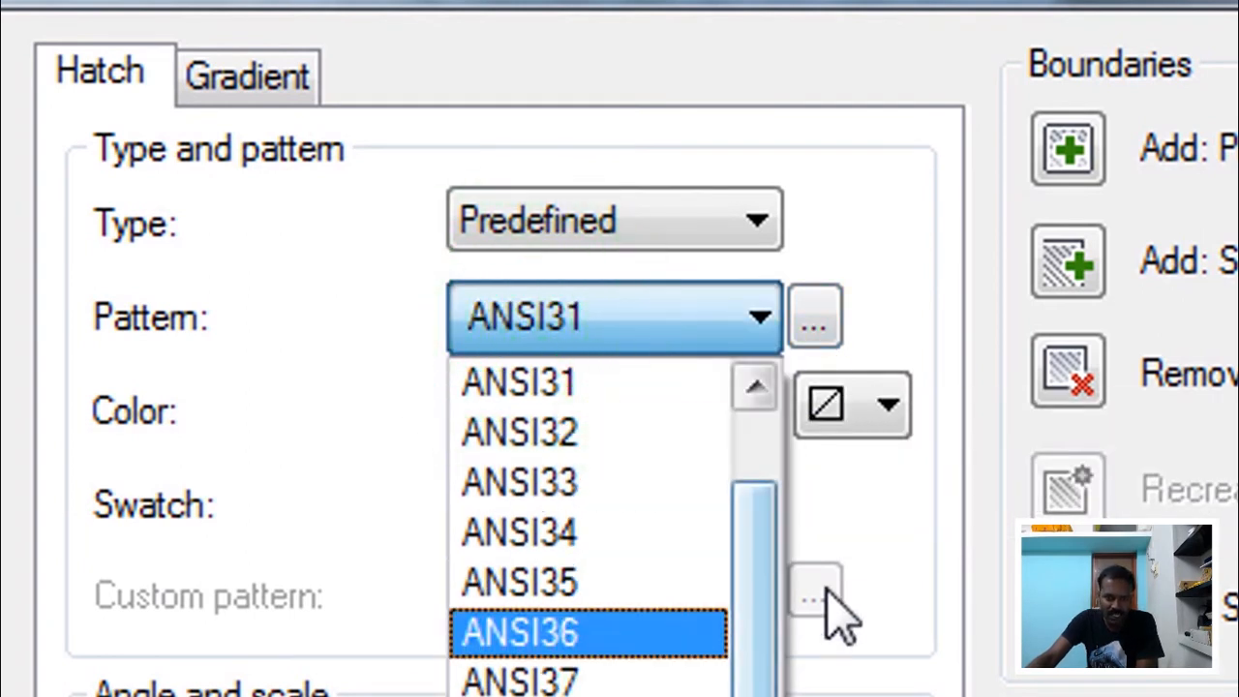
pyautogui.click(867, 520)
pyautogui.click(815, 324)
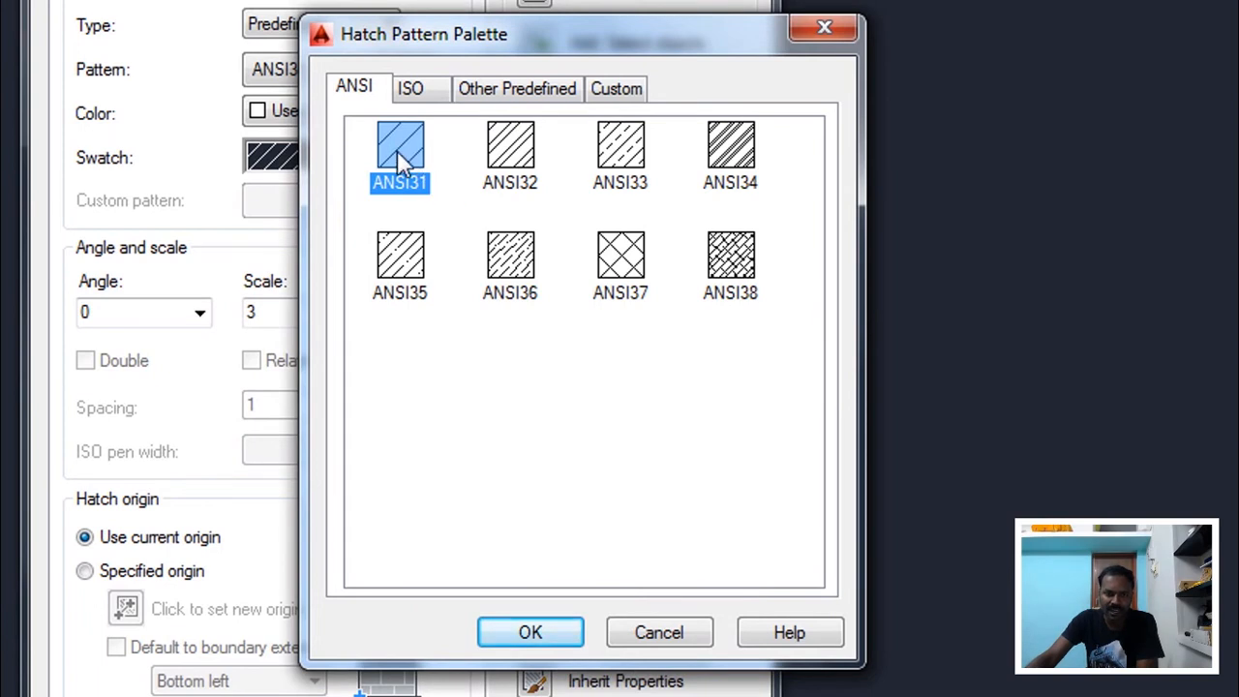
pyautogui.click(530, 632)
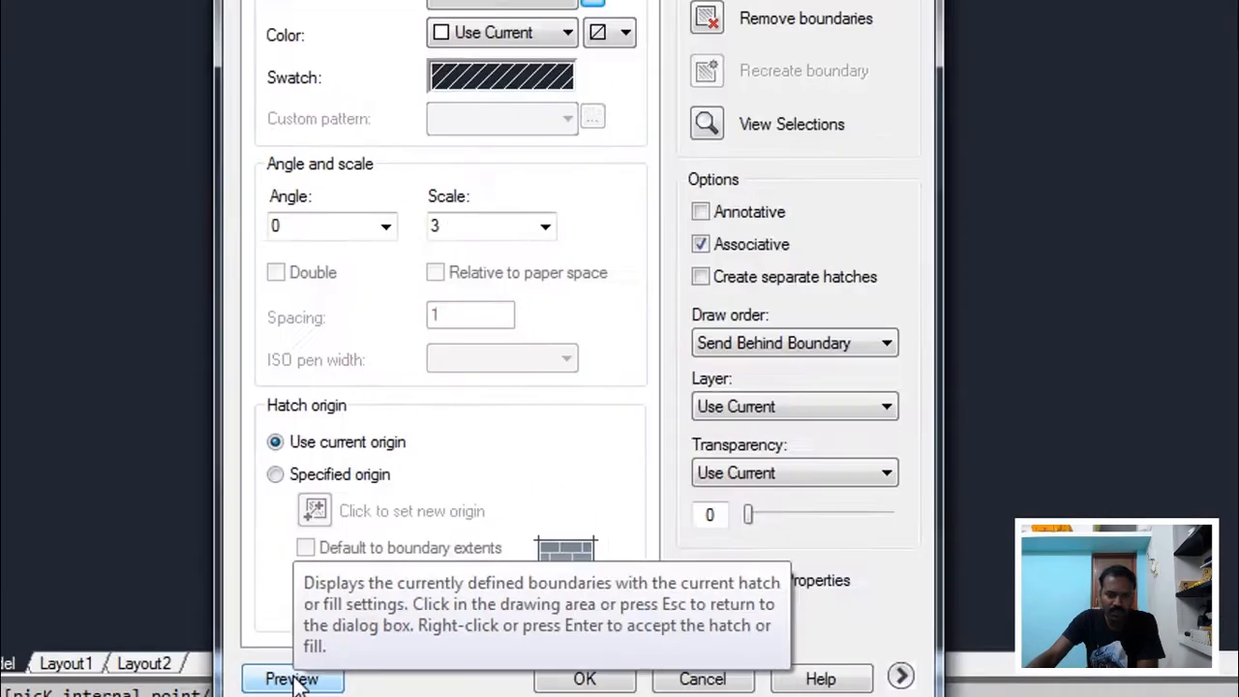
pyautogui.click(264, 686)
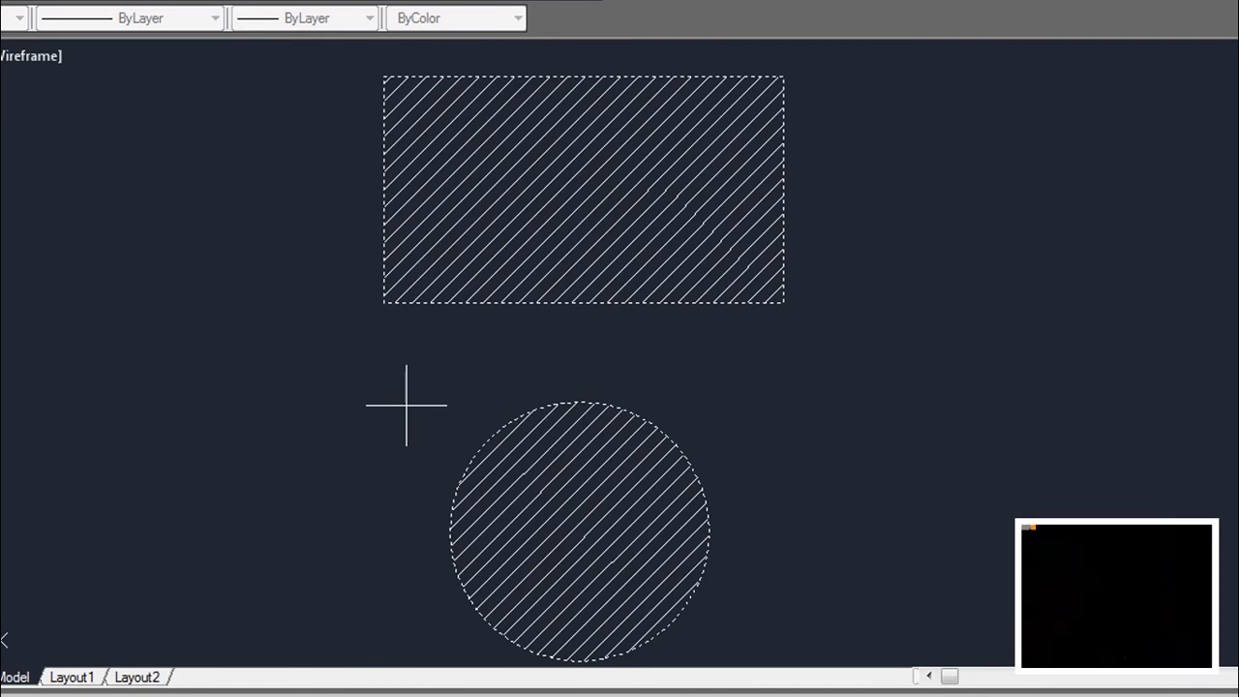
pyautogui.press('Escape')
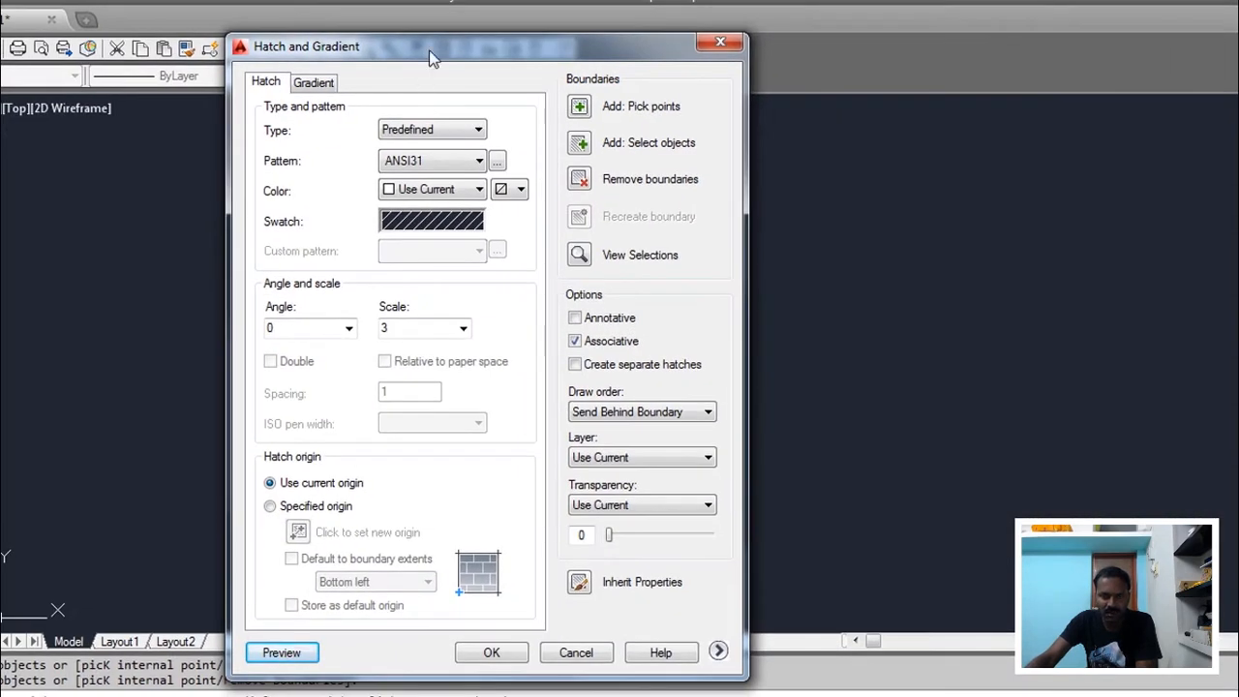
# Remove the circle from the hatch boundaries and preview the hatch on the rectangle alone.
pyautogui.moveTo(429, 50); pyautogui.dragTo(897, 33)
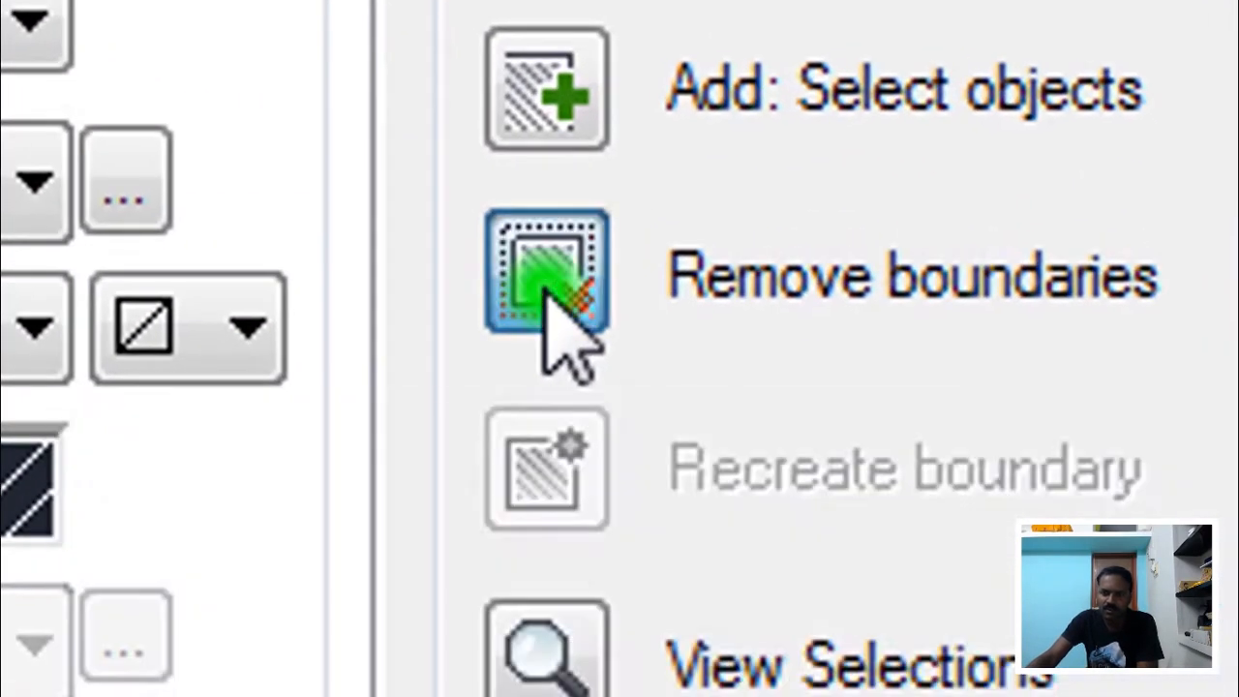
pyautogui.click(547, 293)
pyautogui.click(721, 429)
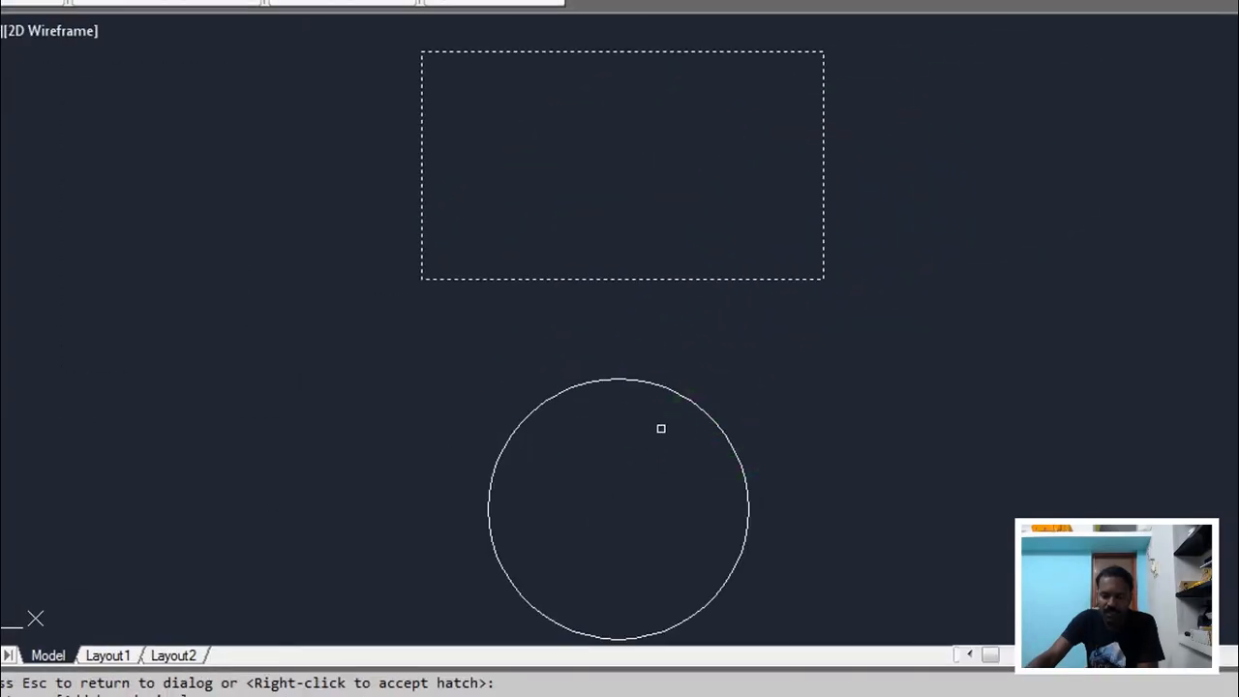
pyautogui.press('Return')
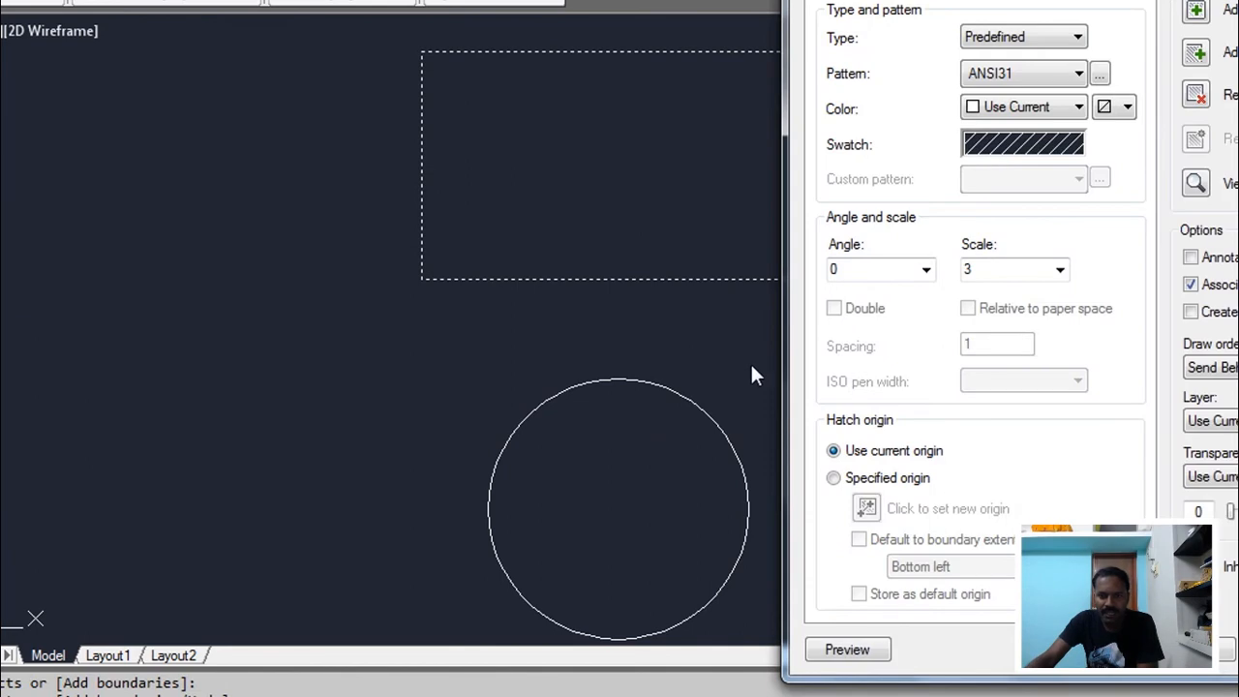
pyautogui.click(855, 649)
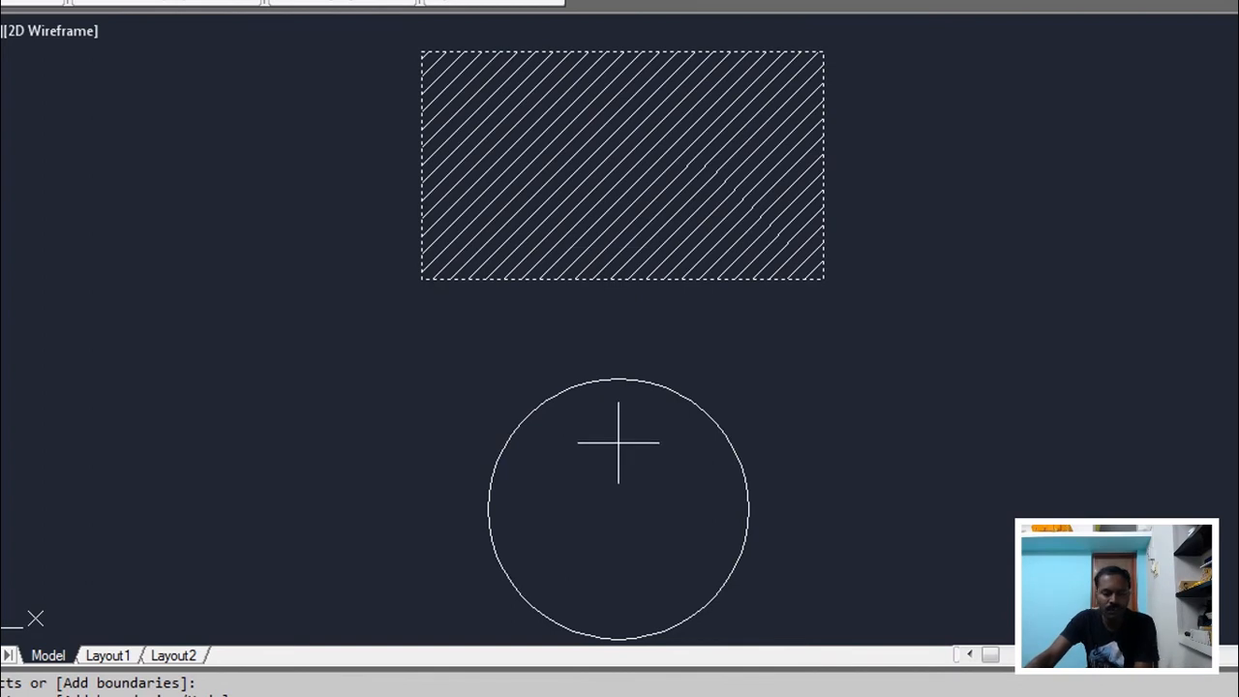
pyautogui.press('Escape')
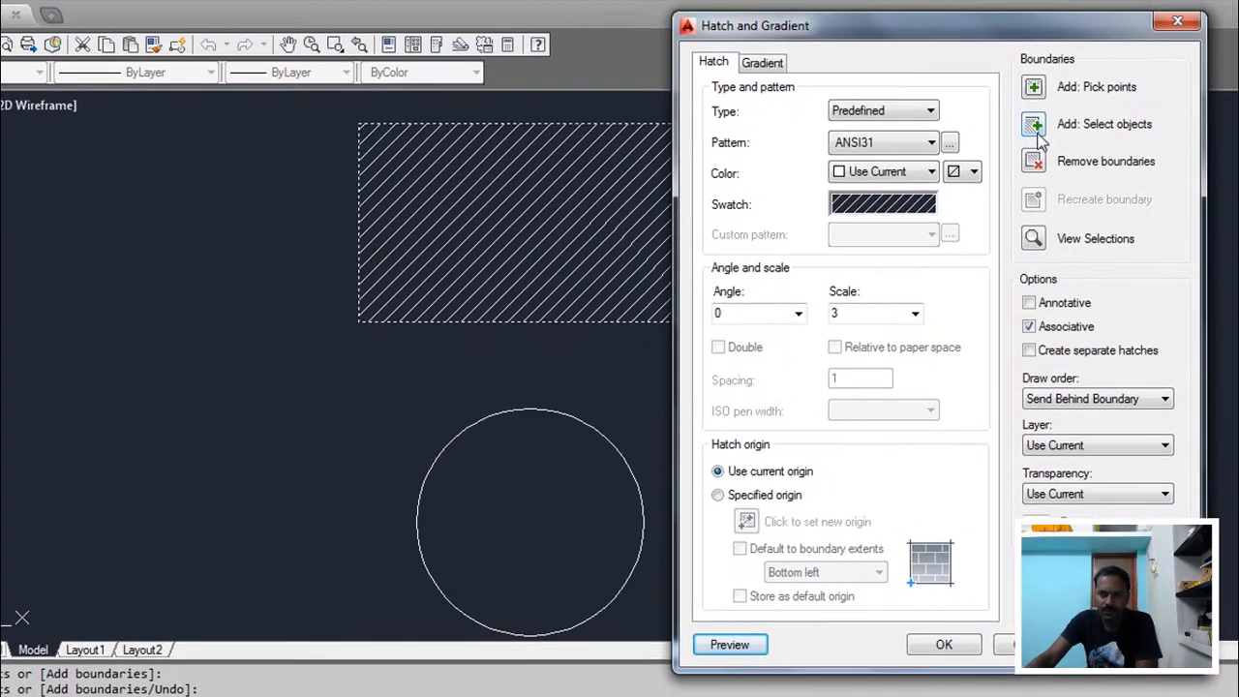
# Add the circle back as a hatch boundary and apply the previewed ANSI31 hatch to both shapes.
pyautogui.click(1036, 129)
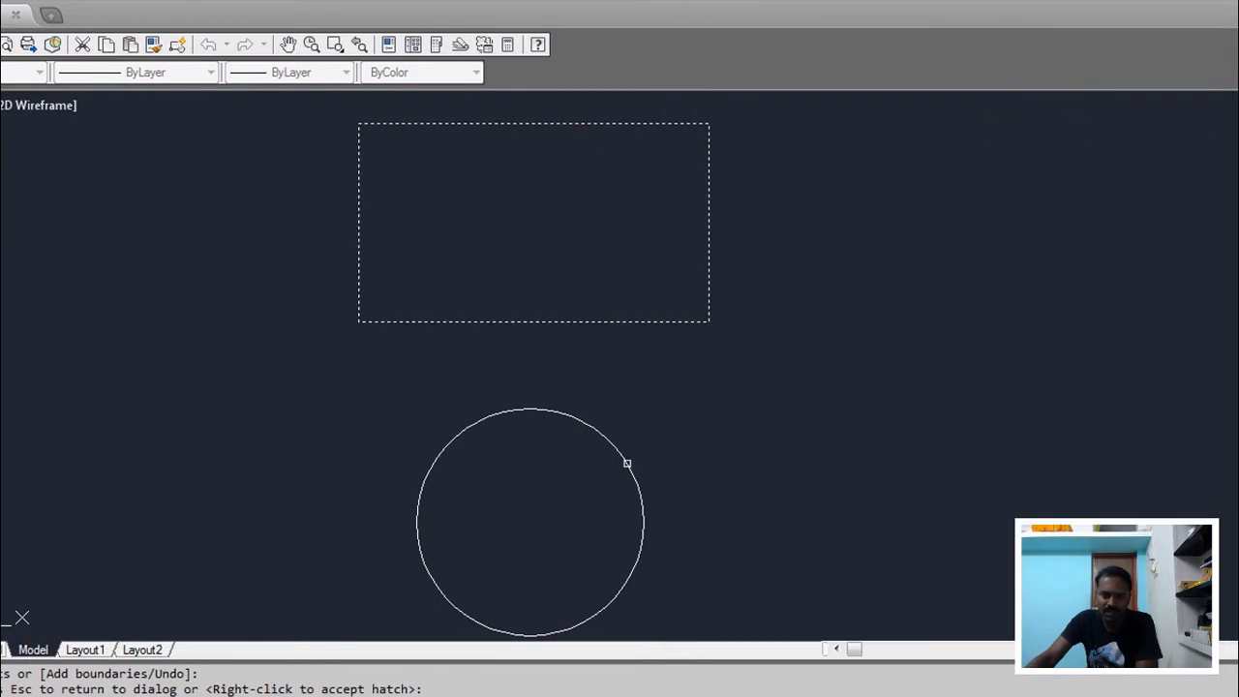
pyautogui.click(628, 463)
pyautogui.press('Return')
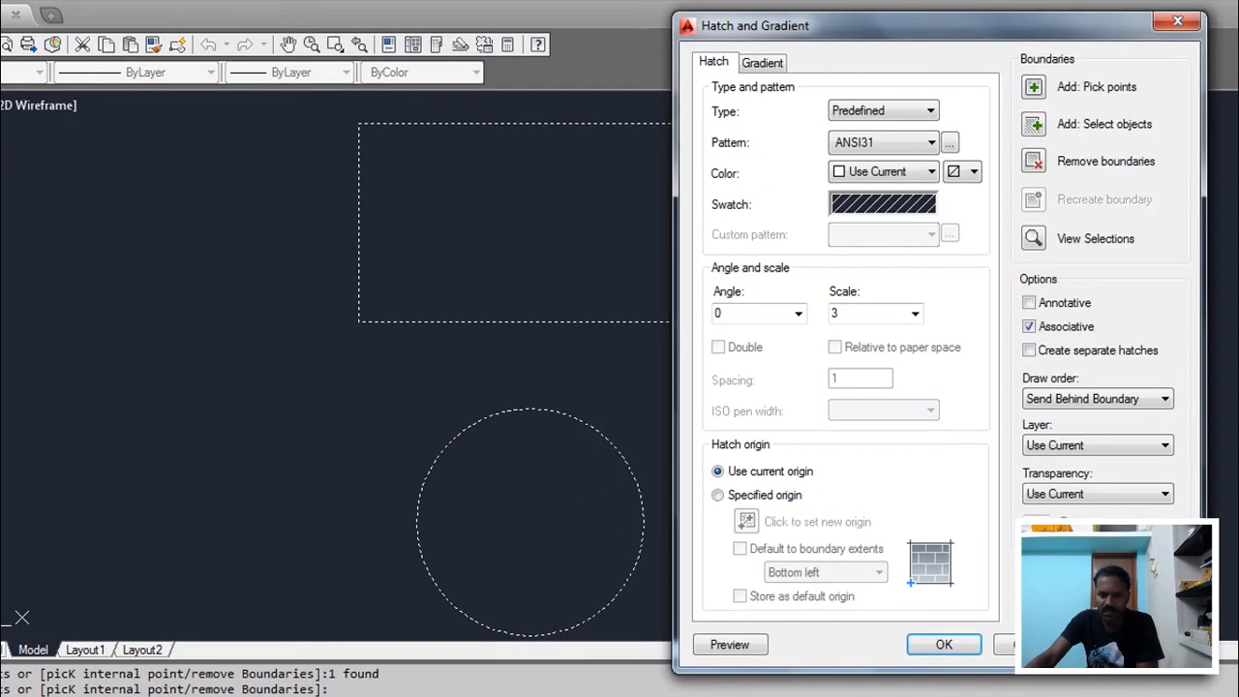
pyautogui.click(732, 645)
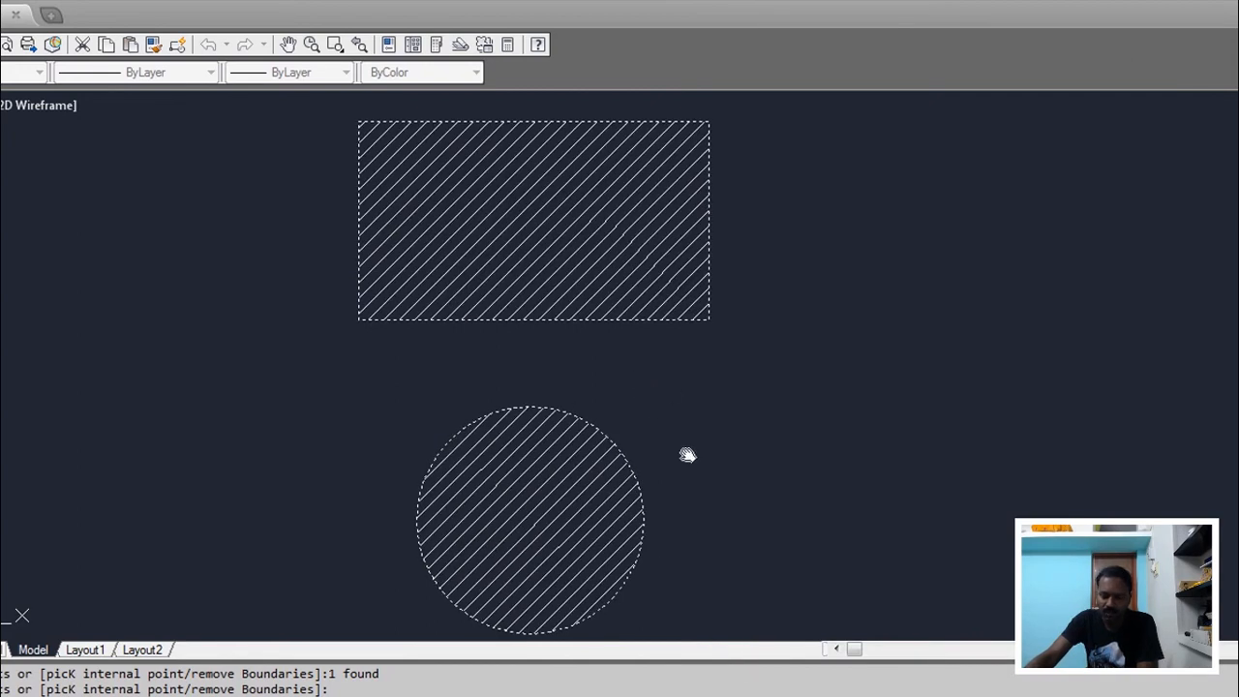
pyautogui.moveTo(688, 455); pyautogui.dragTo(680, 451, button='middle')
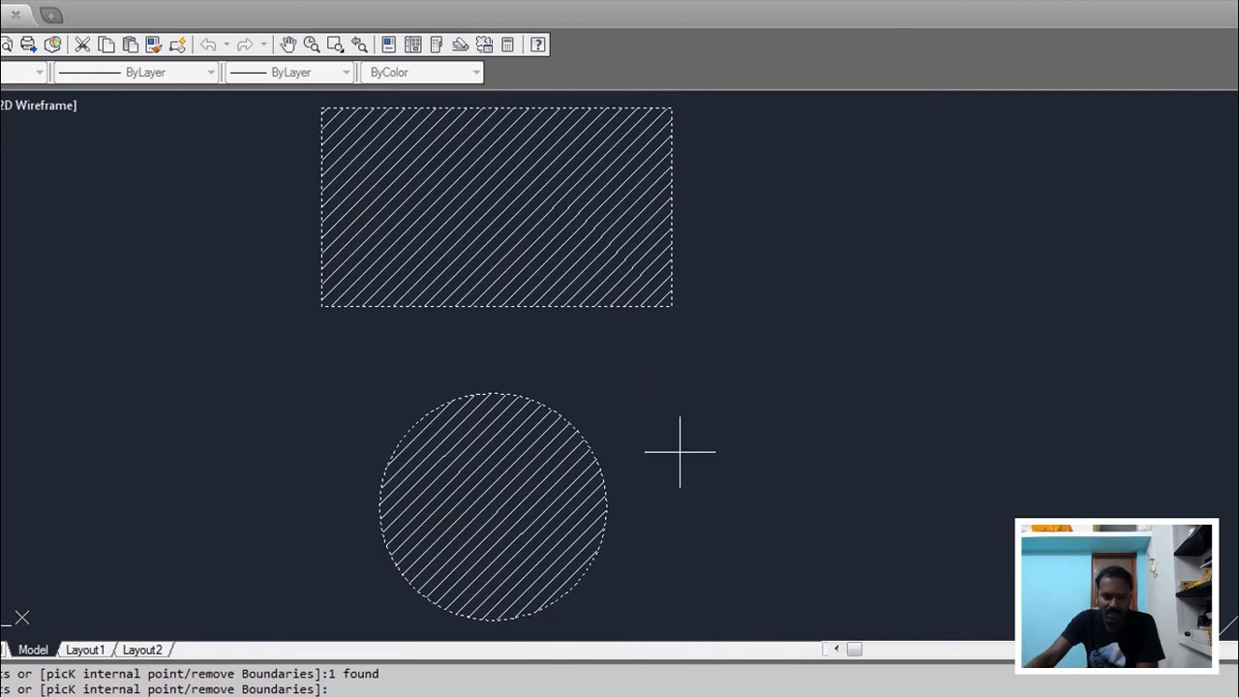
pyautogui.press('Return')
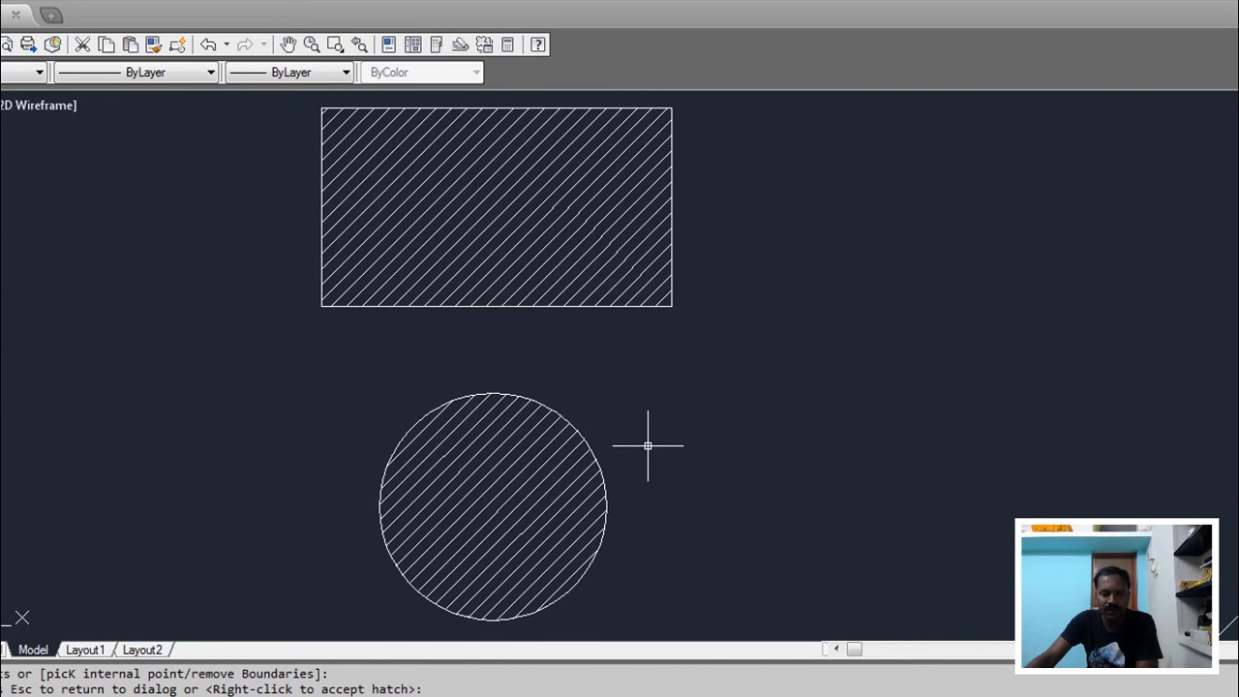
# Delete the hatch shared by the rectangle and the circle.
pyautogui.click(575, 243)
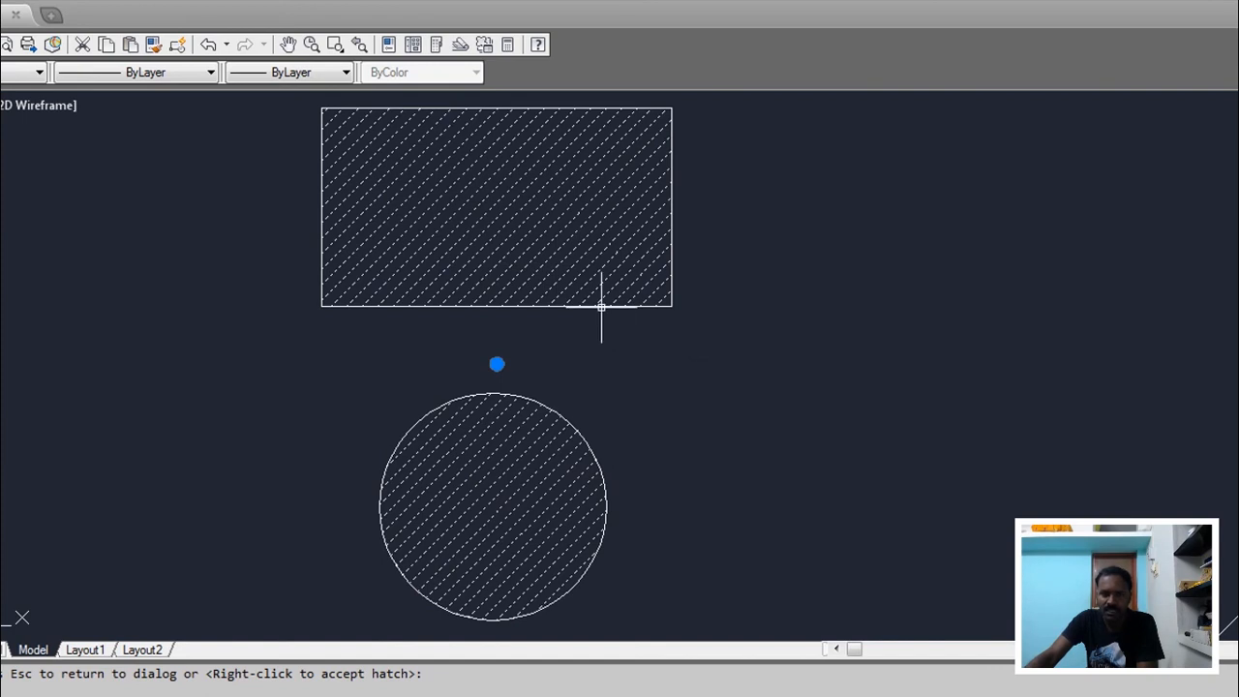
pyautogui.press('Delete')
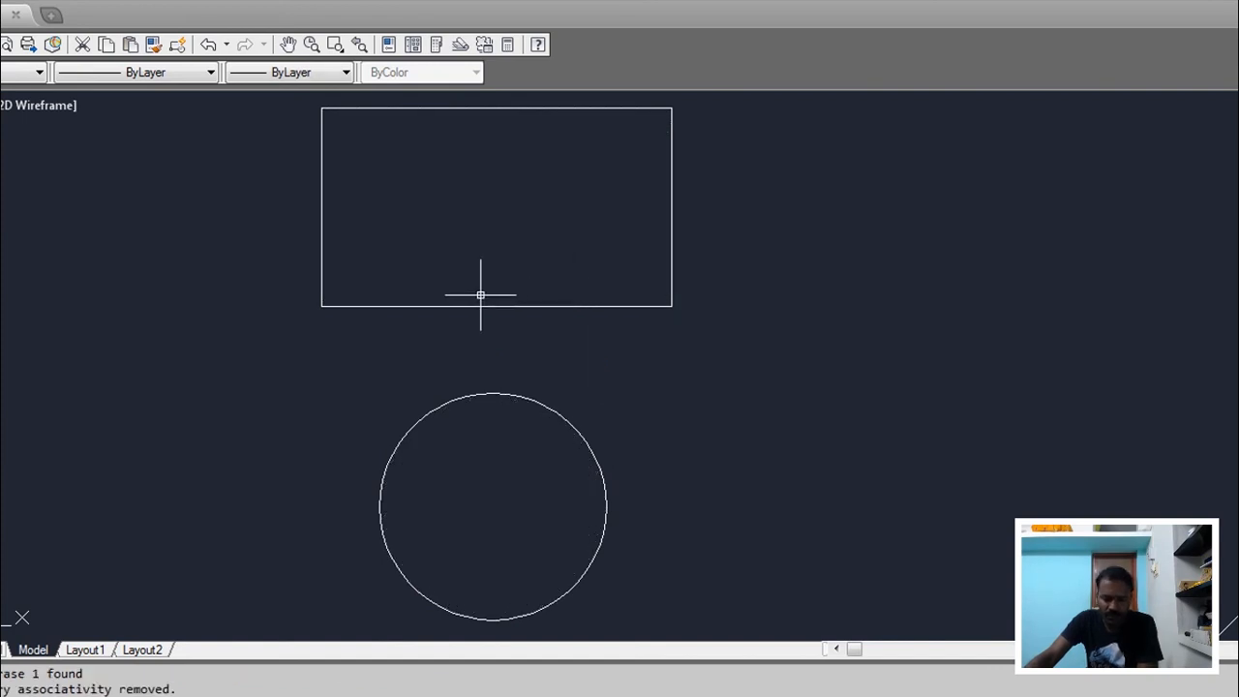
# Hatch the rectangle and the circle with ANSI31 using the Create separate hatches option.
pyautogui.write('h')
pyautogui.press('Return')
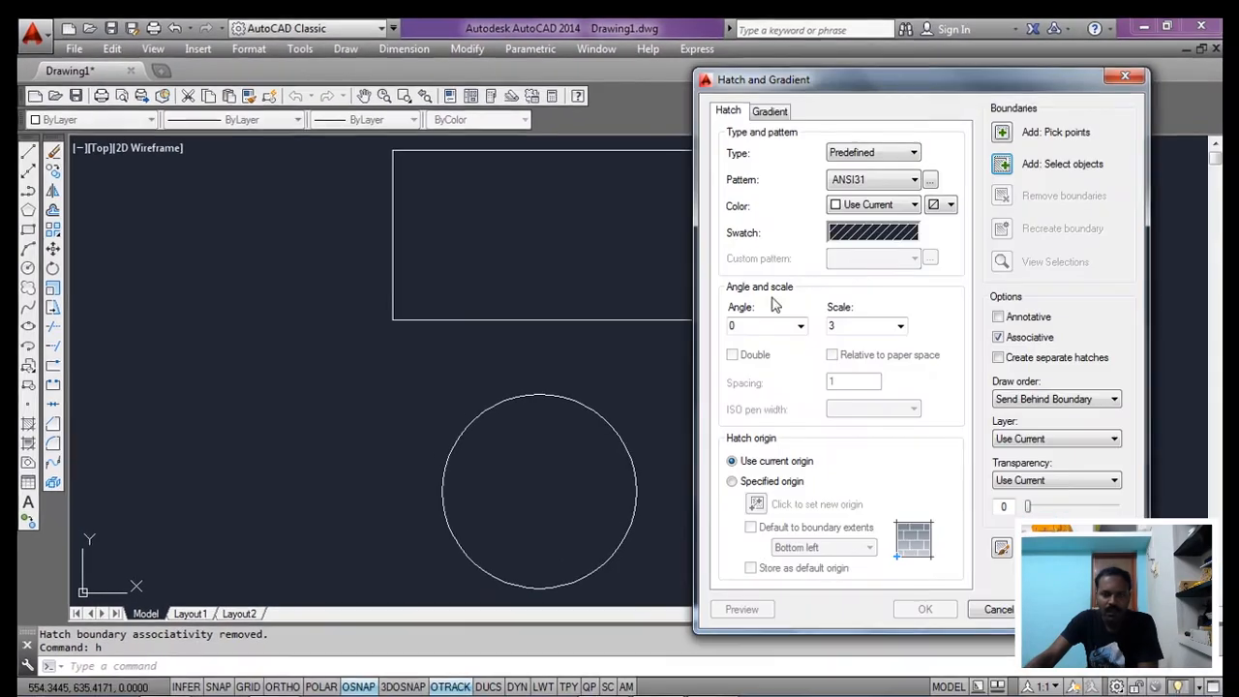
pyautogui.click(1003, 166)
pyautogui.click(645, 320)
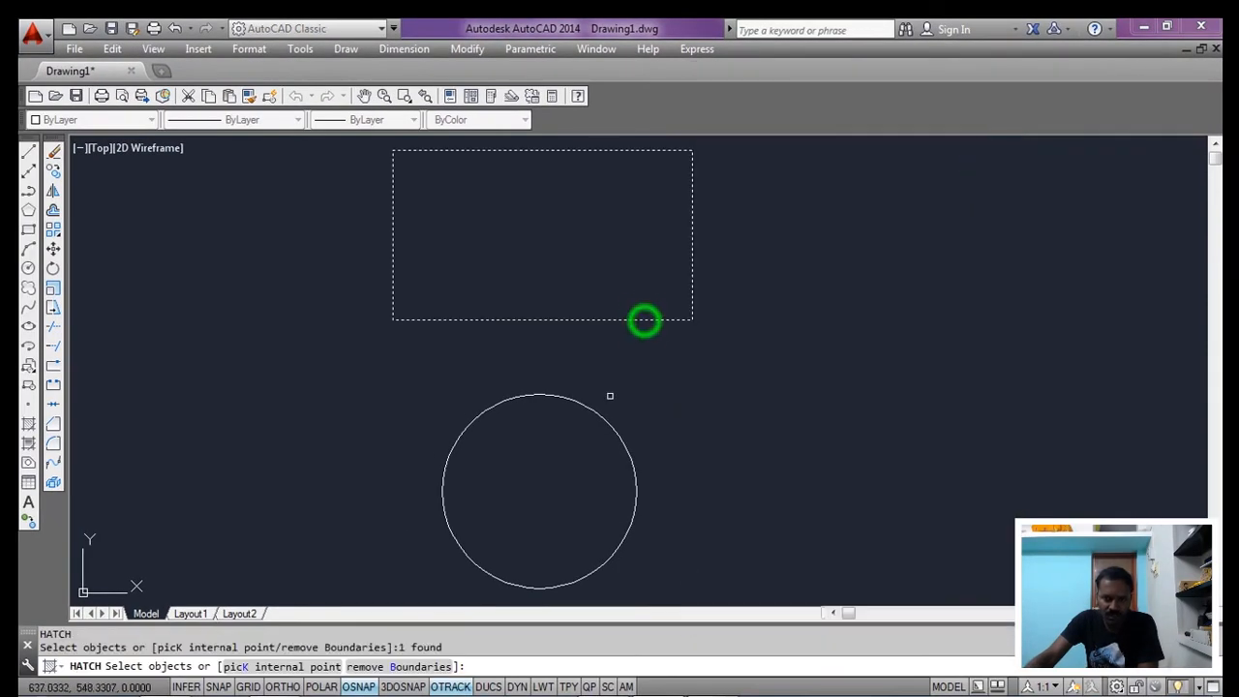
pyautogui.click(601, 413)
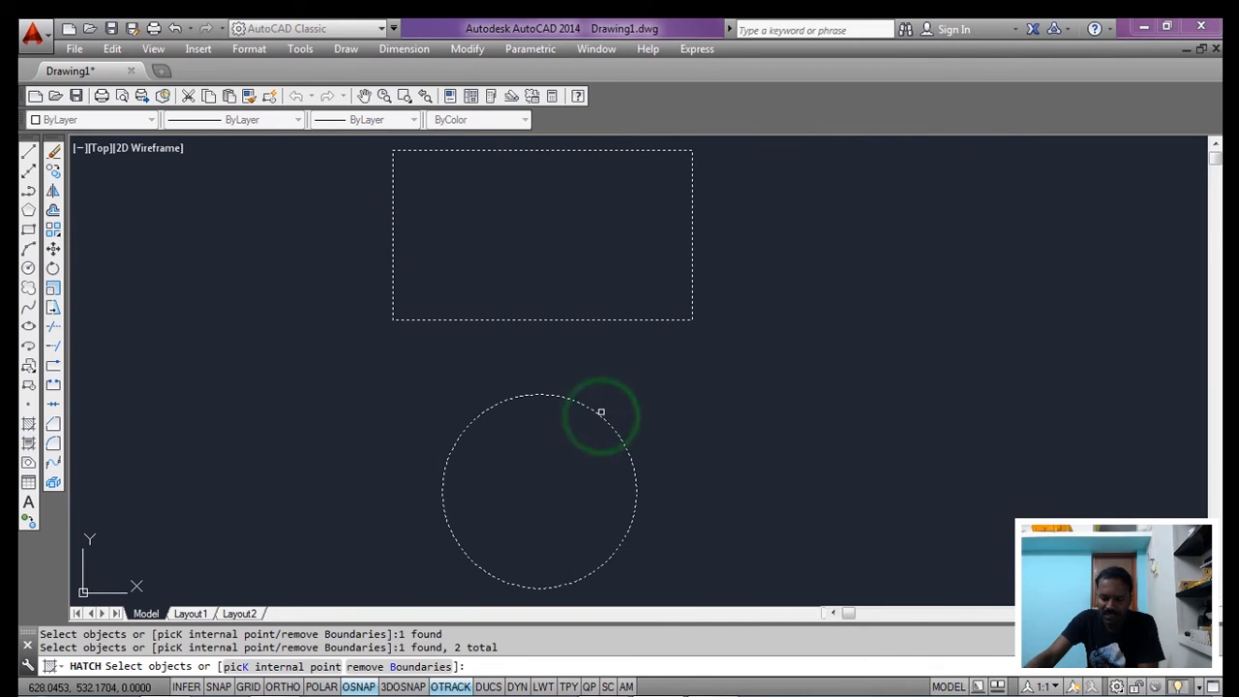
pyautogui.press('Return')
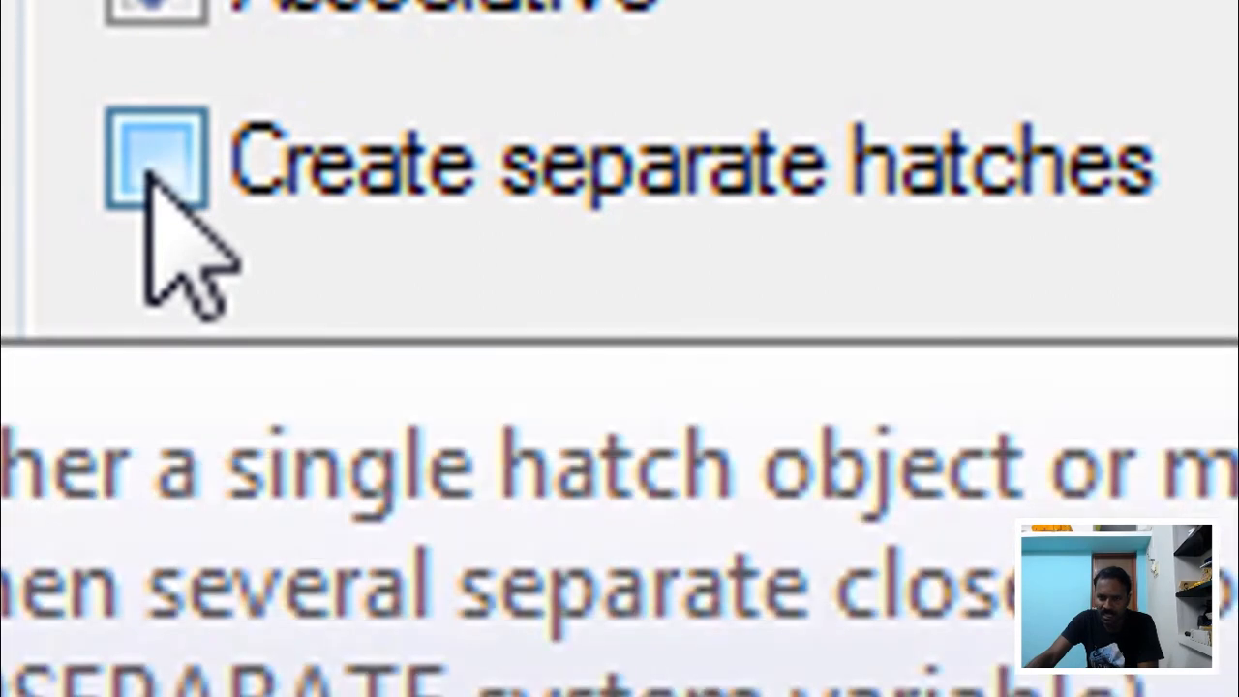
pyautogui.click(150, 166)
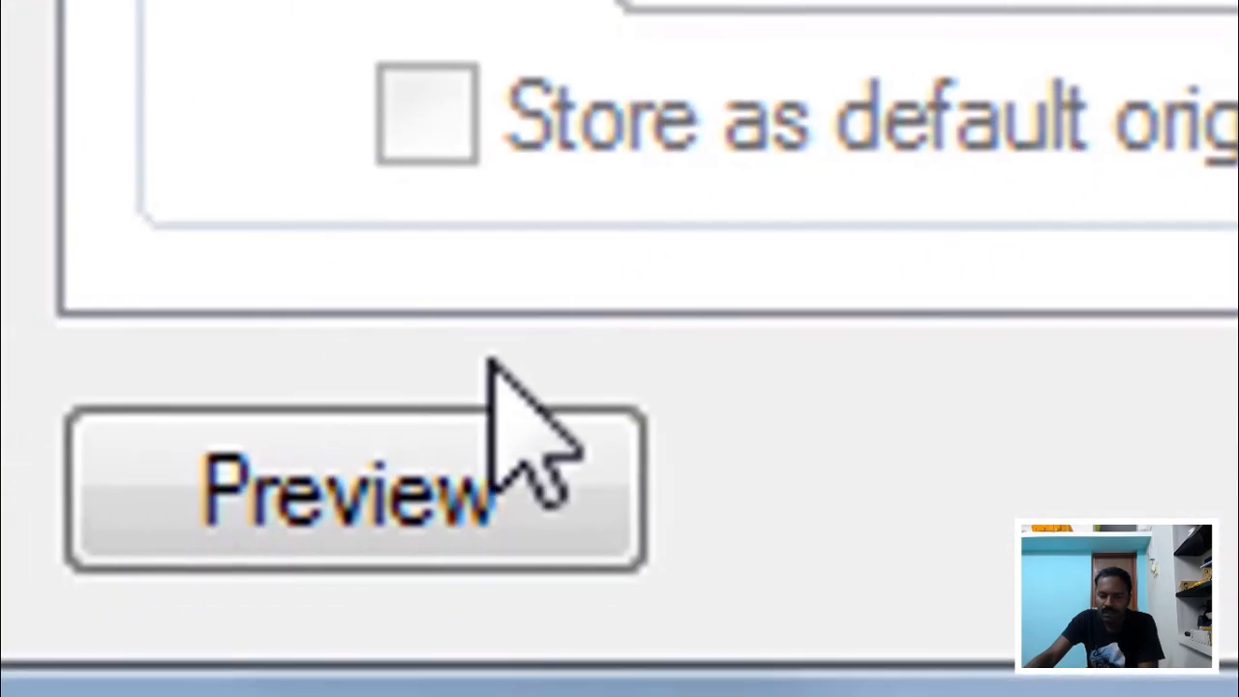
pyautogui.click(310, 448)
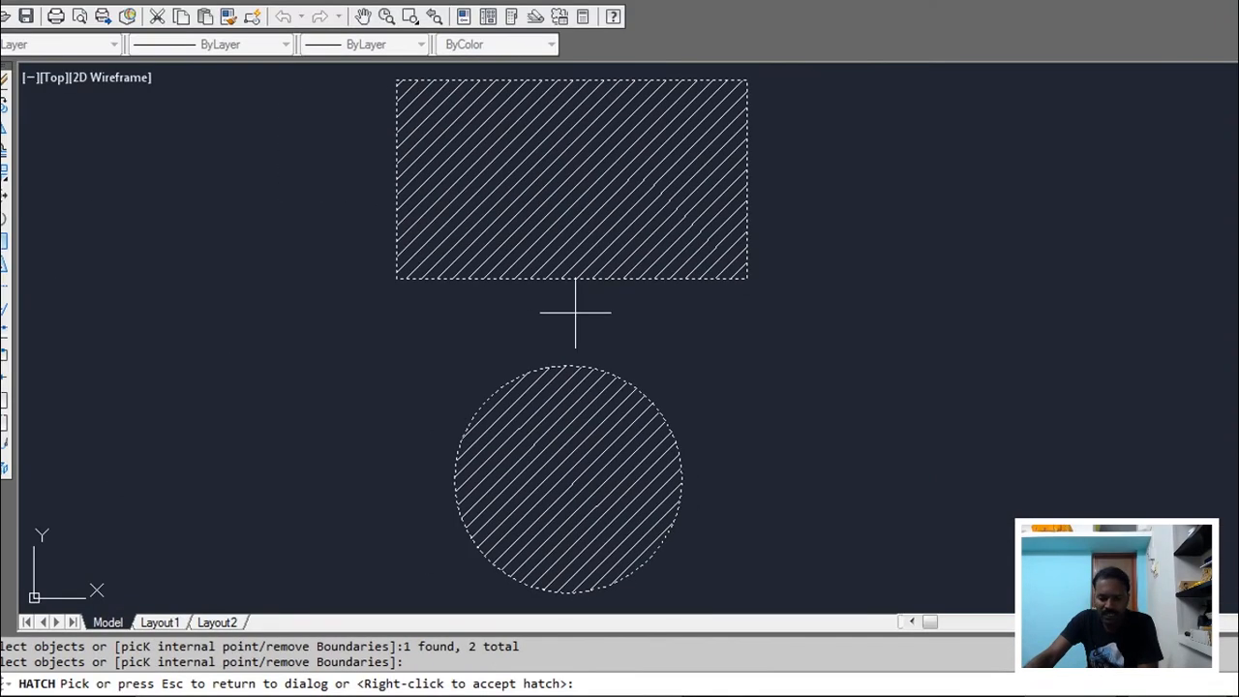
pyautogui.rightClick(572, 313)
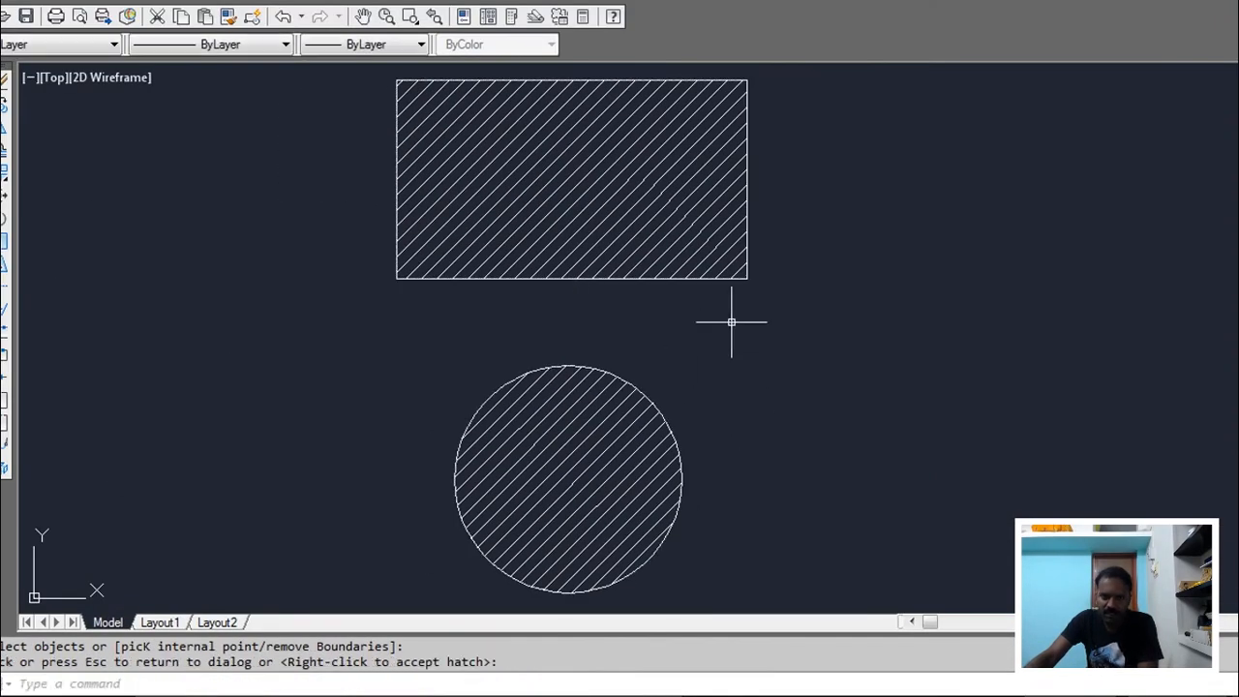
# Select the rectangle's hatch and the circle's hatch in turn to check whether they are separate objects.
pyautogui.click(716, 238)
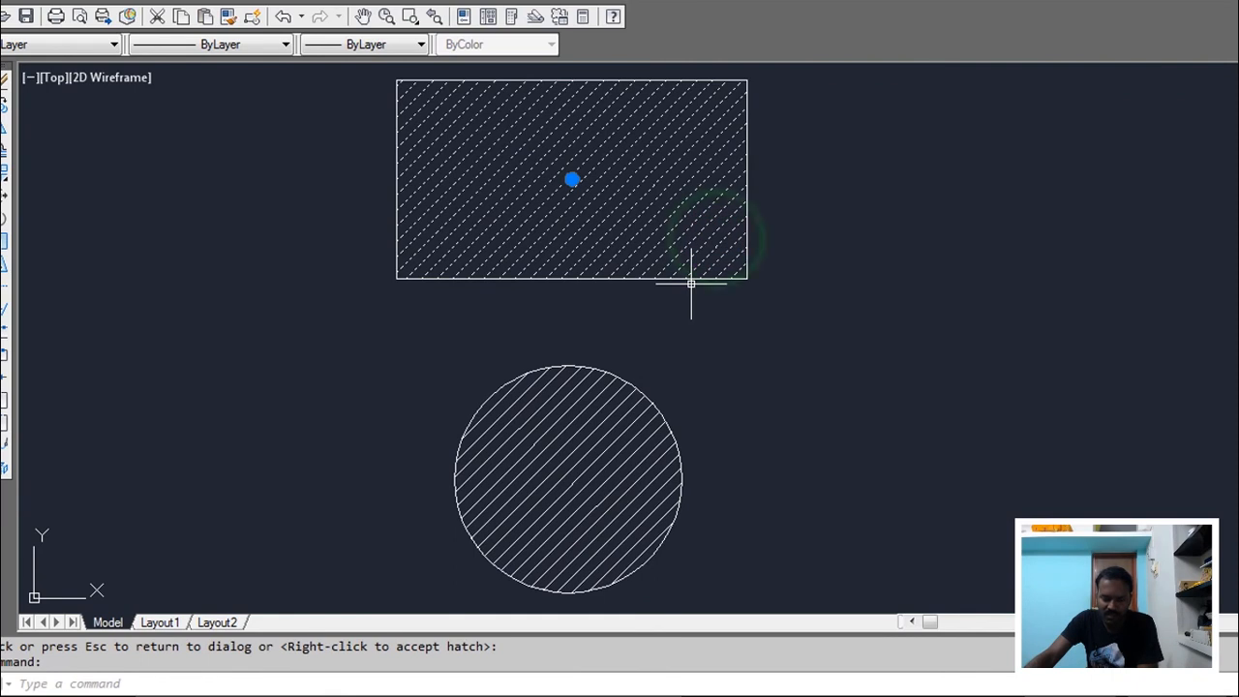
pyautogui.press('Escape')
pyautogui.click(590, 527)
pyautogui.press('Escape')
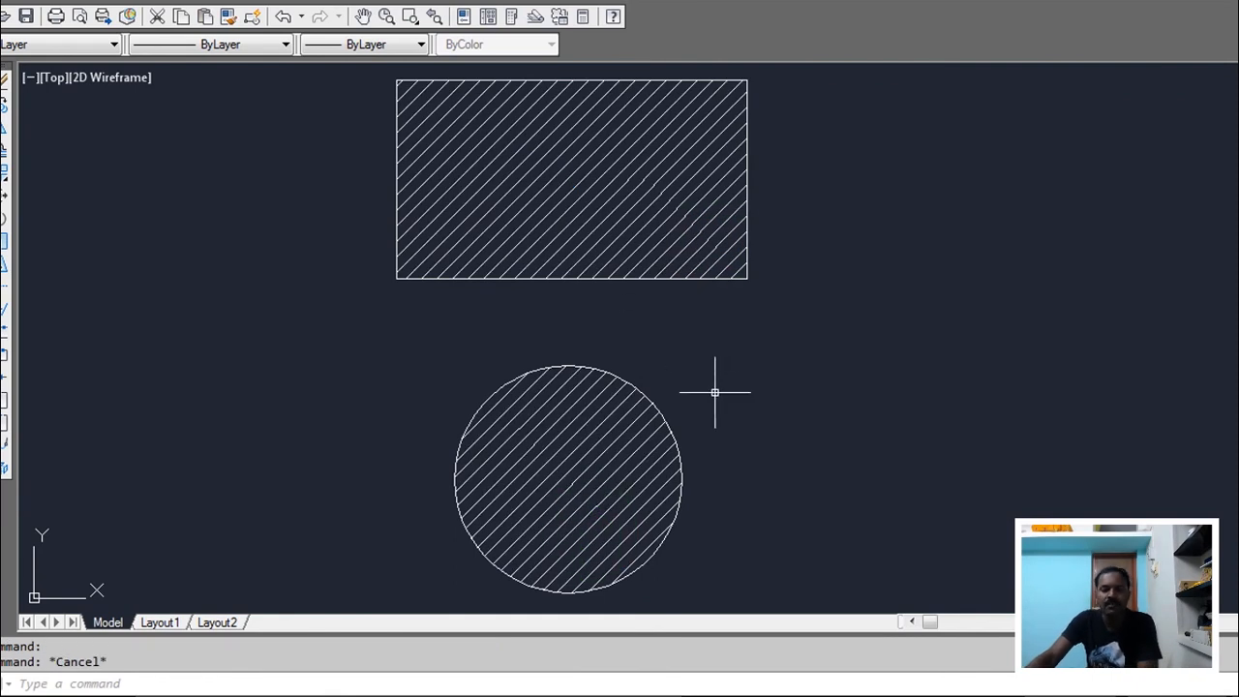
# Start a hatch and pick internal points in the two areas where the circles overlap the central rectangle.
pyautogui.click(886, 294)
pyautogui.moveTo(930, 408)
pyautogui.mouseDown(button='middle')
pyautogui.moveTo(700, 318)
pyautogui.moveTo(664, 266)
pyautogui.moveTo(722, 171)
pyautogui.mouseUp(button='middle')
pyautogui.scroll(-2, 722, 171)
pyautogui.write('h')
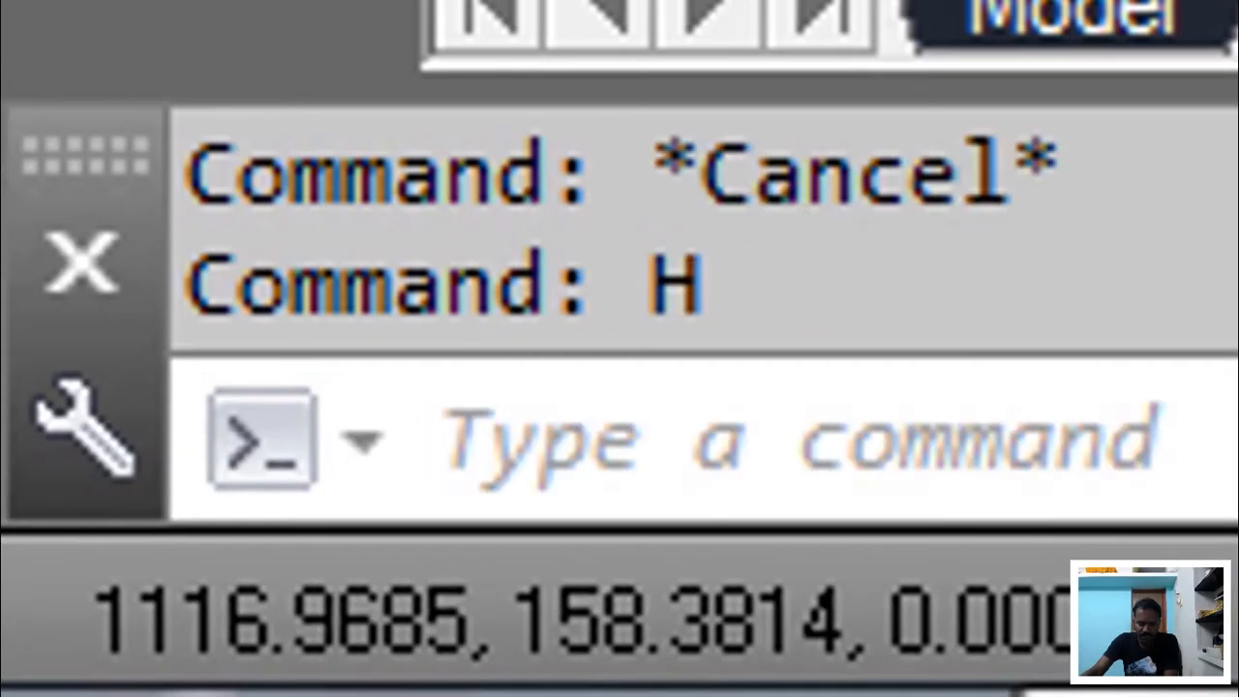
pyautogui.press('Return')
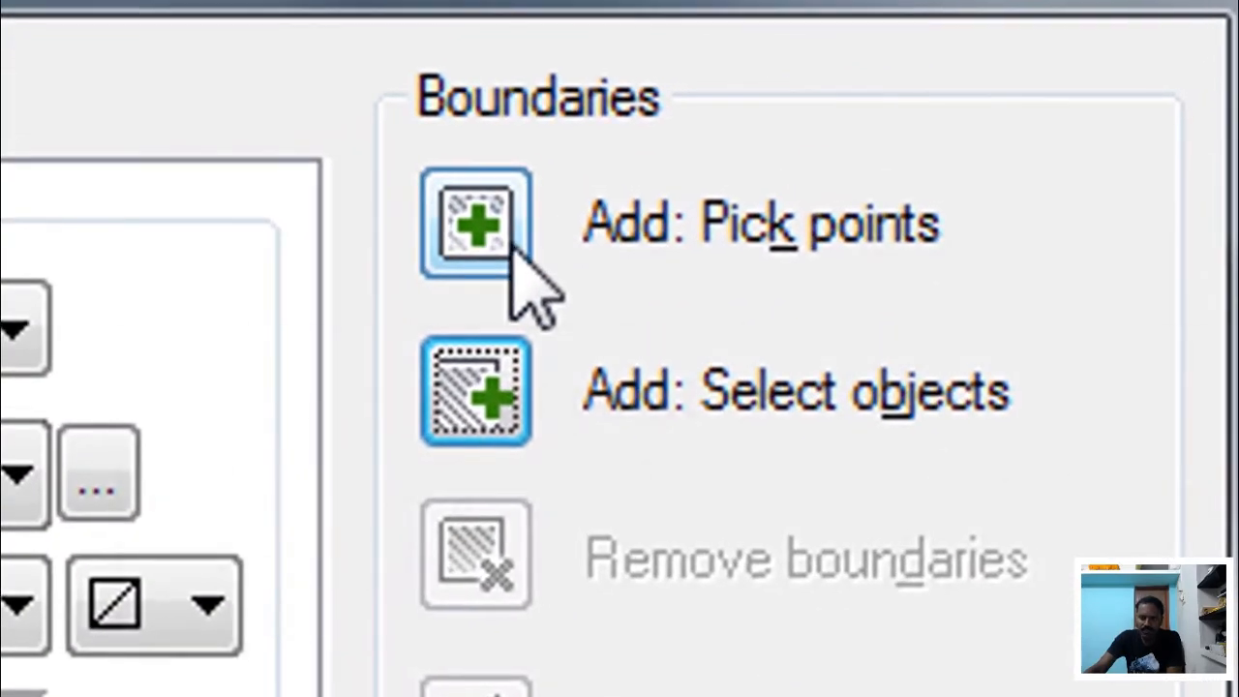
pyautogui.click(453, 242)
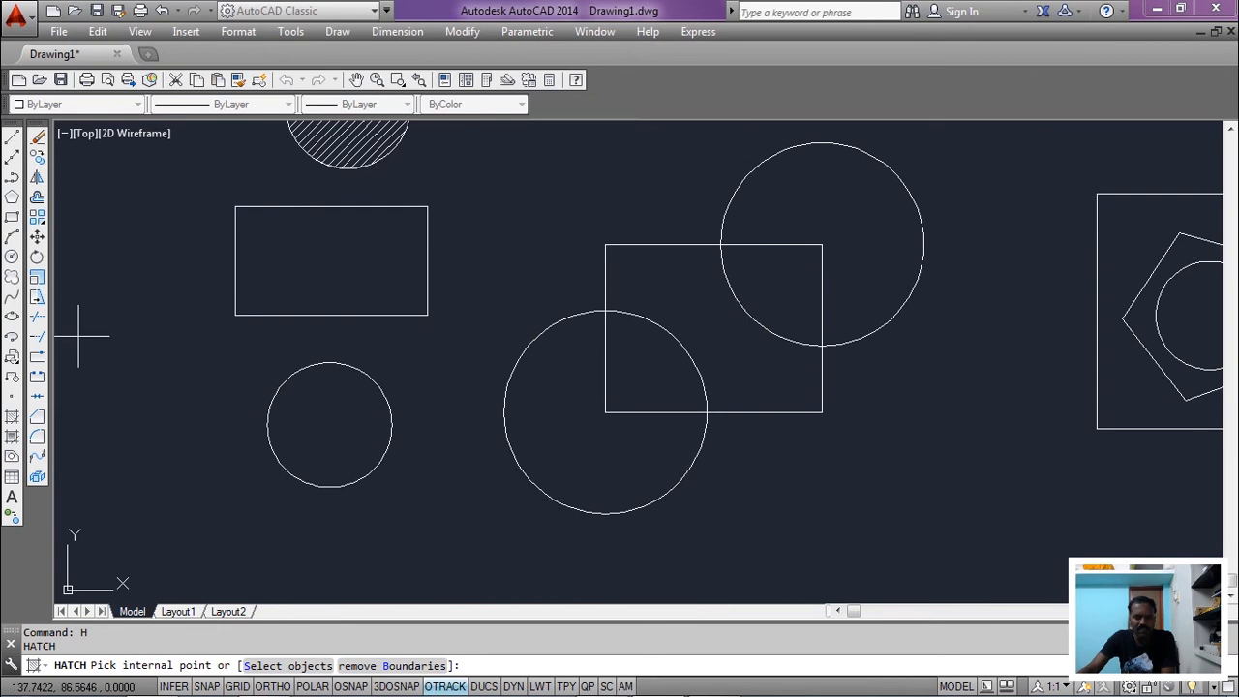
pyautogui.moveTo(343, 218); pyautogui.dragTo(418, 530, button='middle')
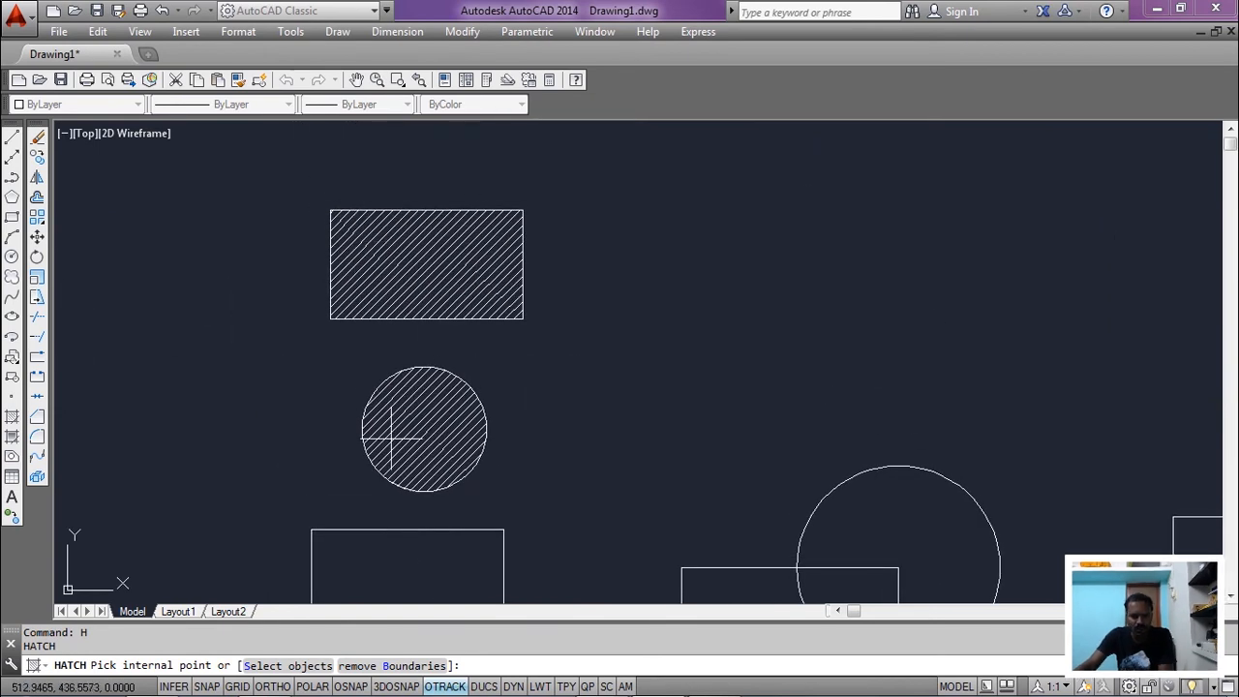
pyautogui.moveTo(613, 462)
pyautogui.mouseDown(button='middle')
pyautogui.moveTo(492, 144)
pyautogui.moveTo(496, 160)
pyautogui.mouseUp(button='middle')
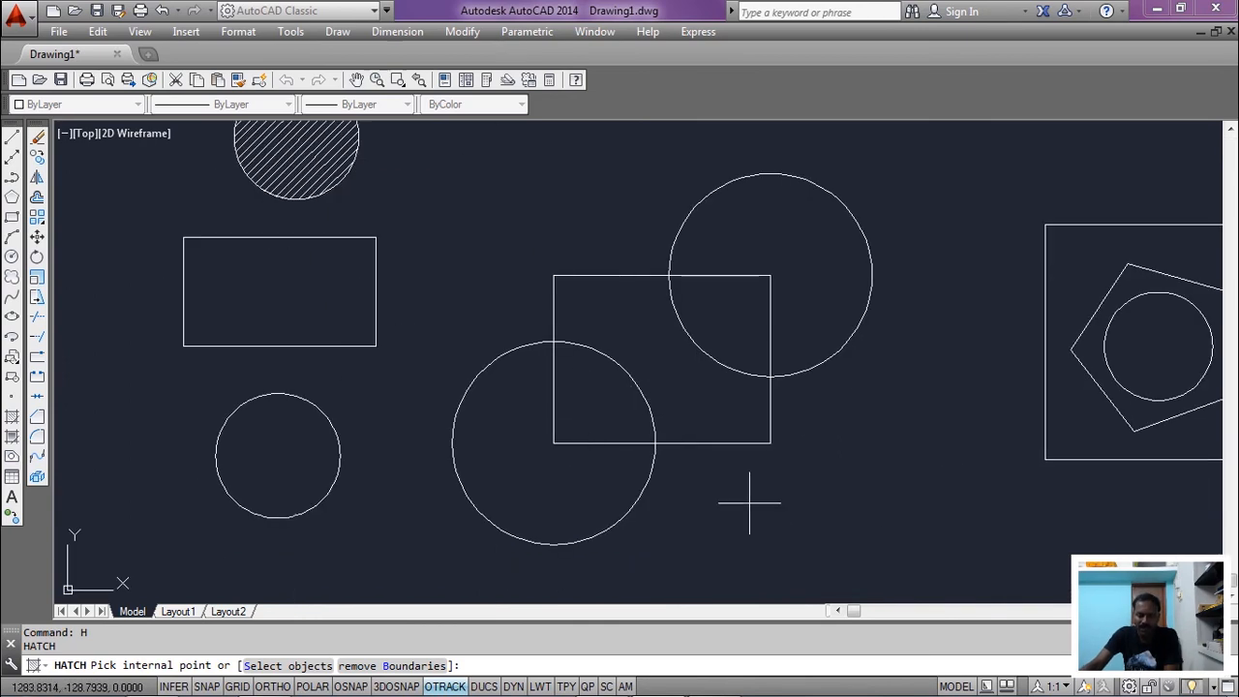
pyautogui.press('Escape')
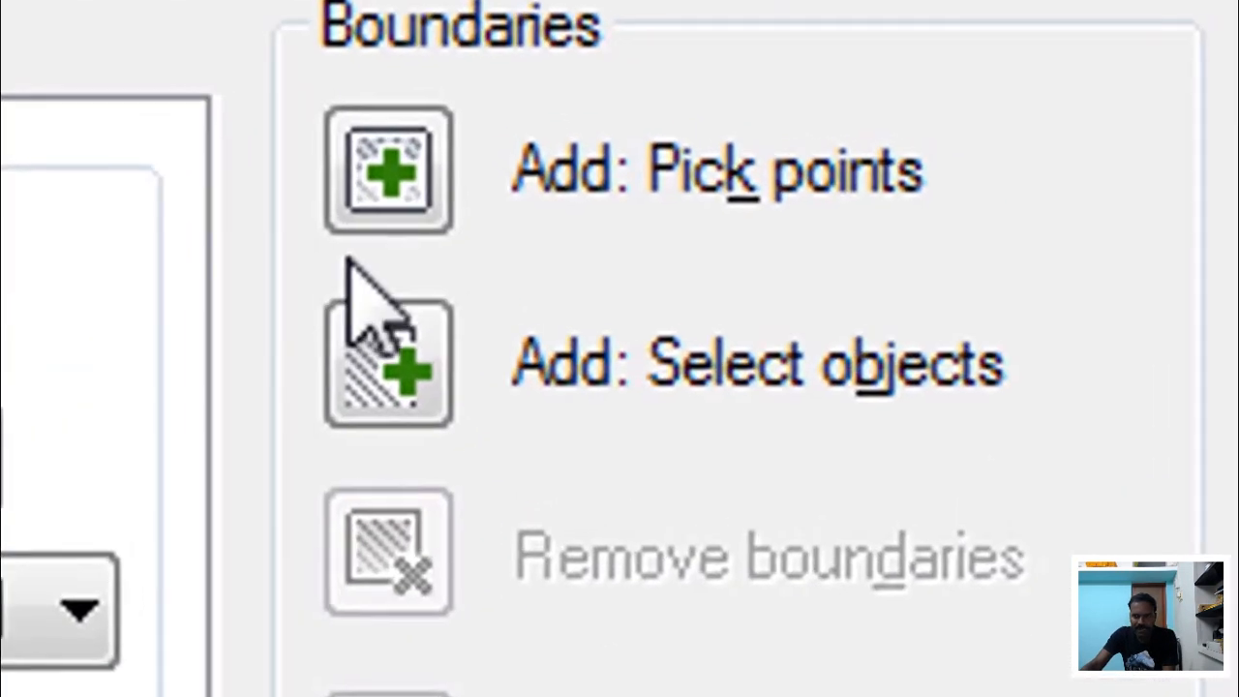
pyautogui.click(1011, 117)
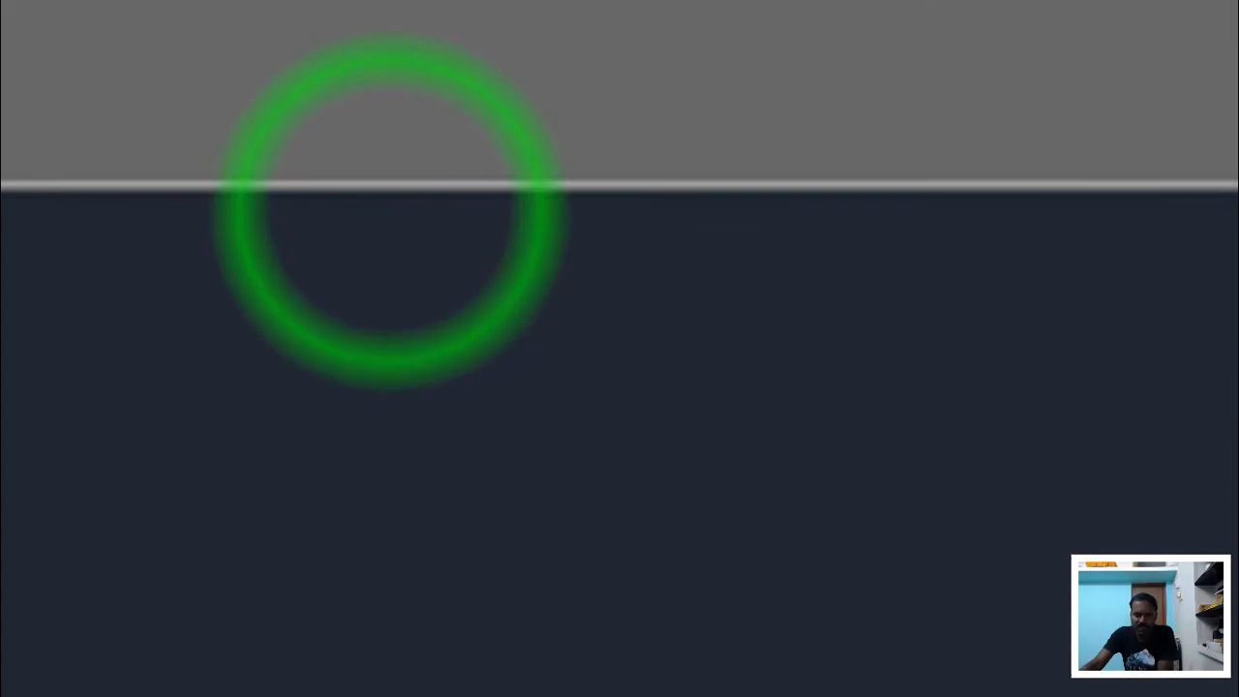
pyautogui.click(734, 318)
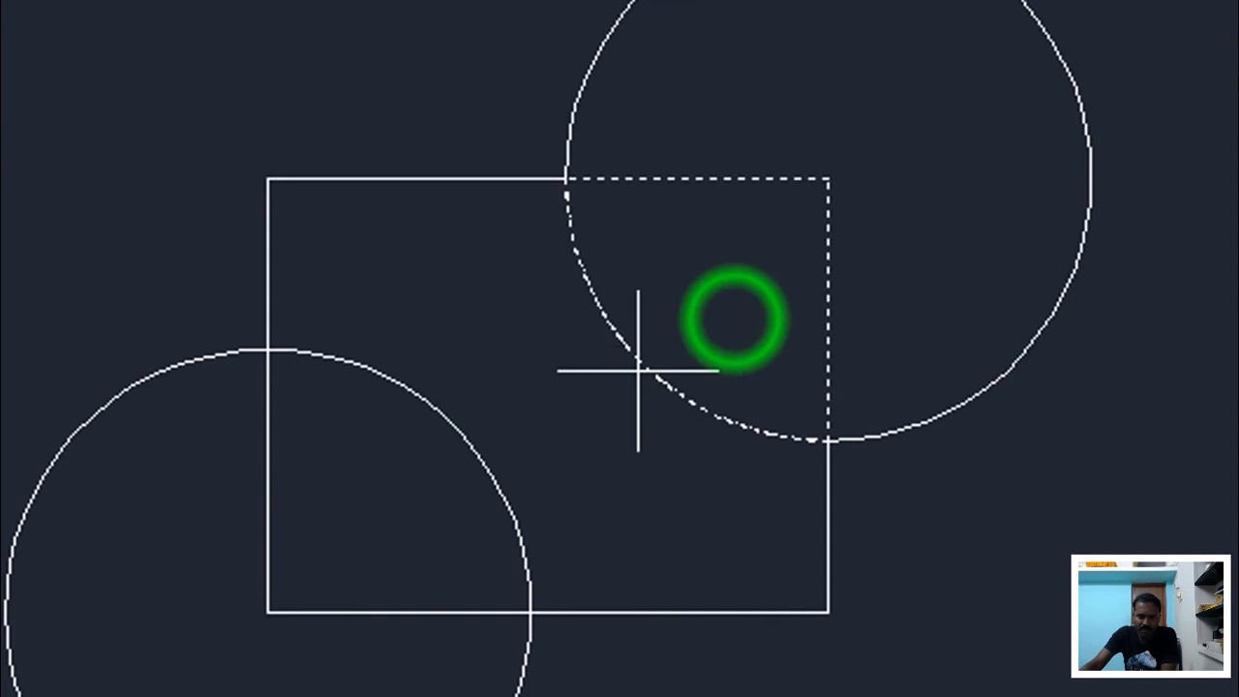
pyautogui.click(331, 527)
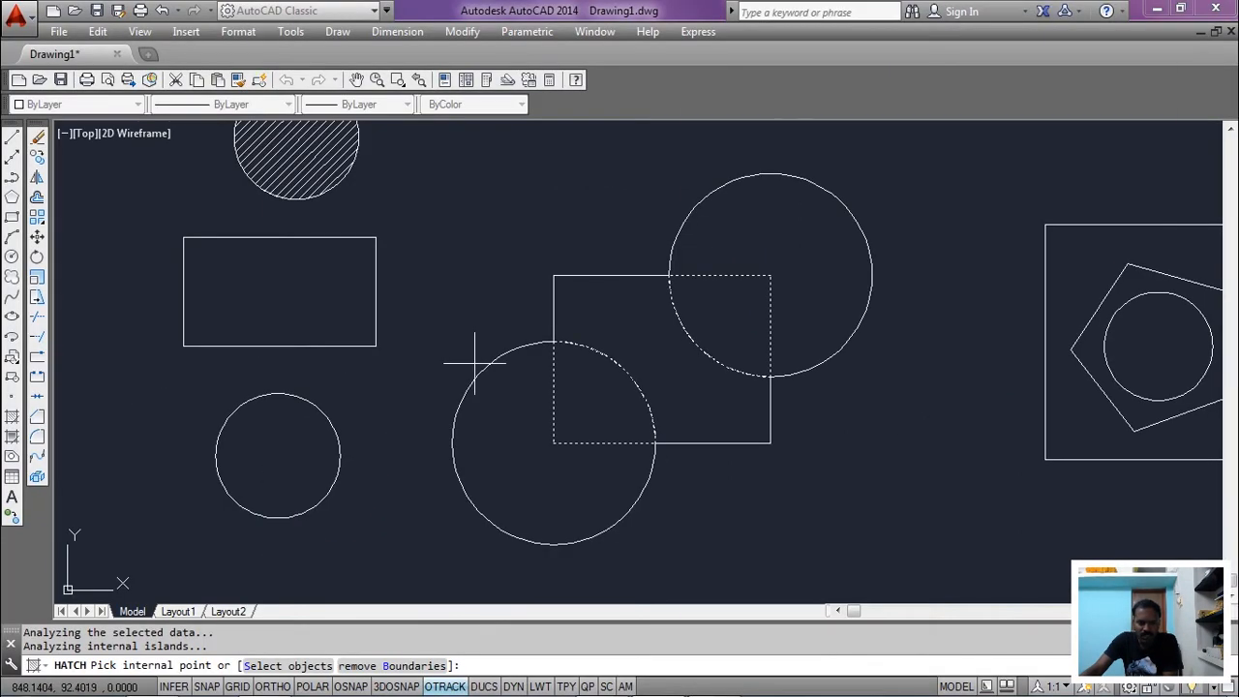
# Preview the ANSI31 hatch at scale 3 in the two picked overlap areas and apply it as separate hatches.
pyautogui.press('Return')
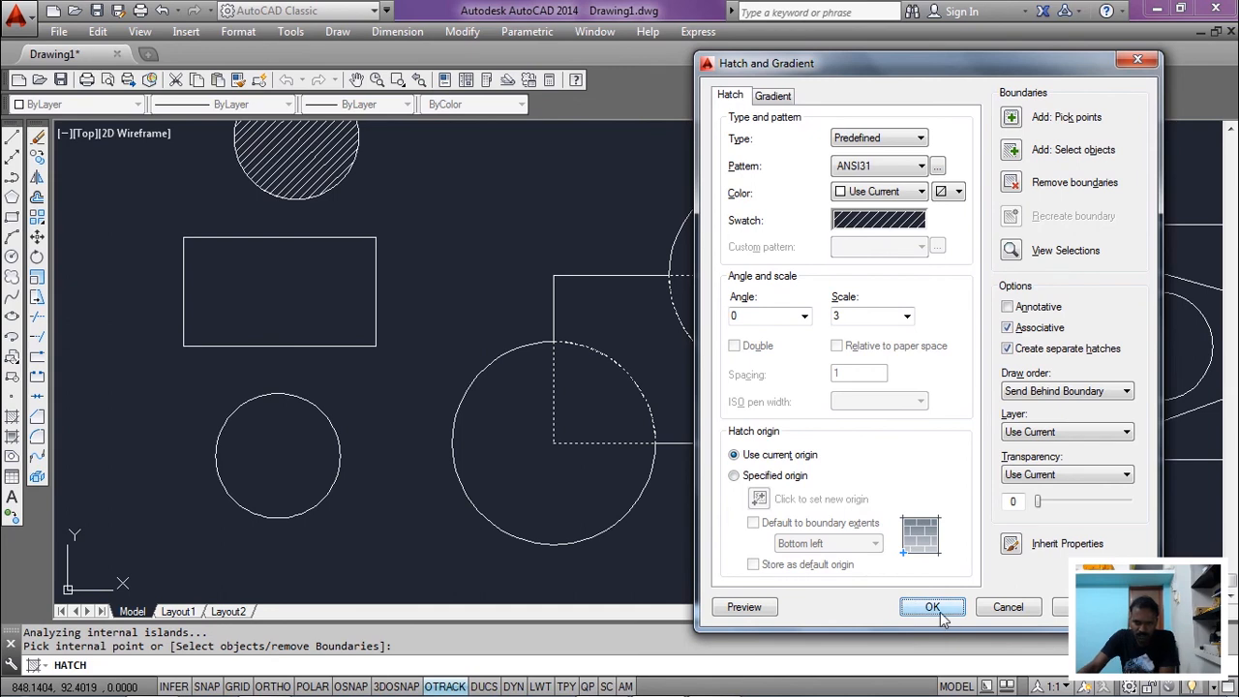
pyautogui.click(761, 612)
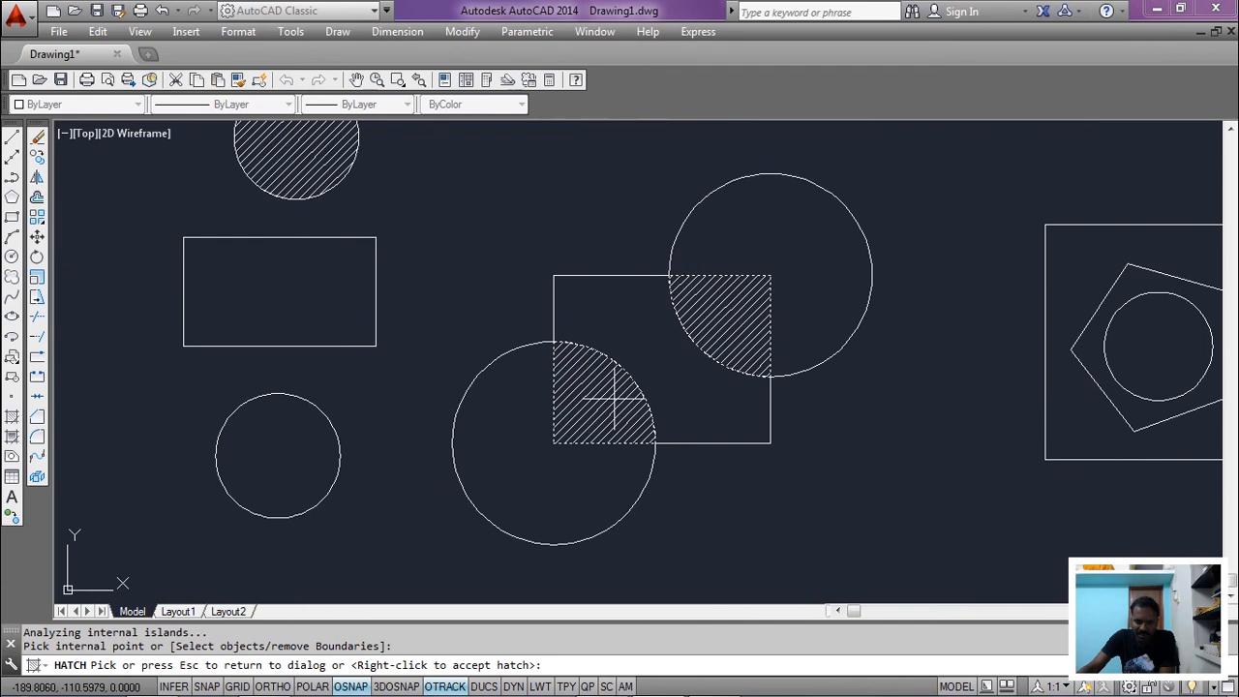
pyautogui.rightClick(721, 329)
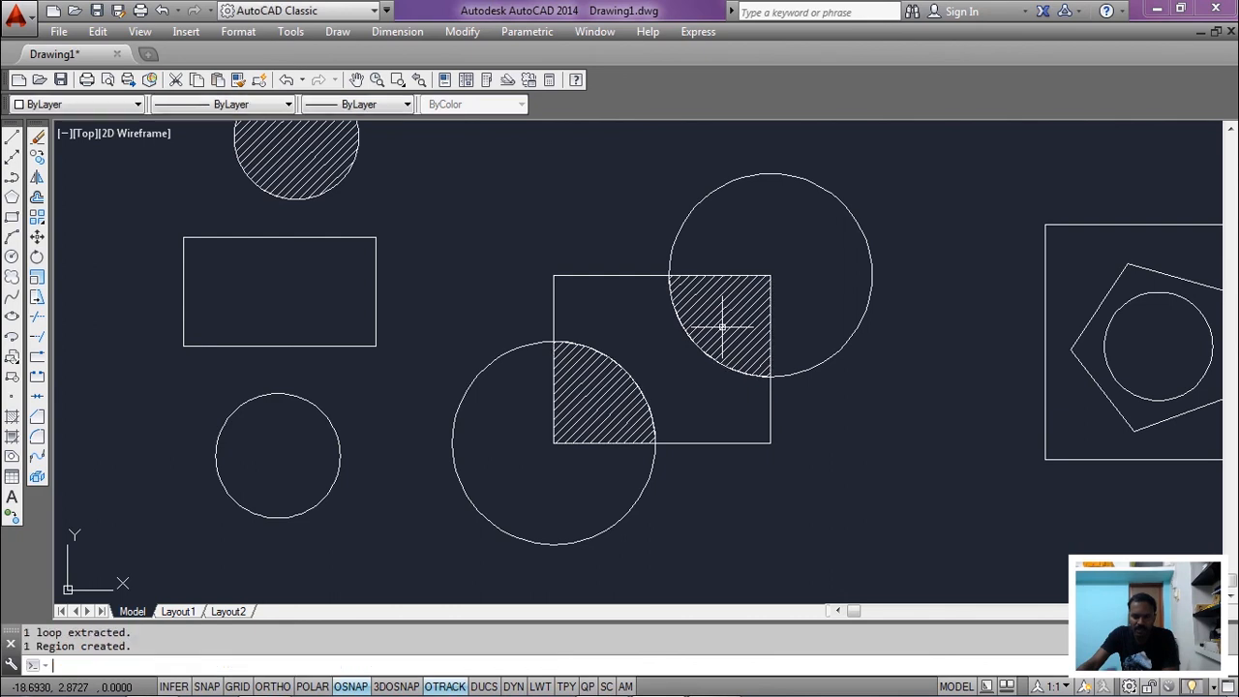
# Select the hatches in the upper and lower overlap areas to examine them, and clear the selection.
pyautogui.press('Escape')
pyautogui.click(721, 334)
pyautogui.click(603, 414)
pyautogui.press('Escape')
pyautogui.write('h')
pyautogui.press('Return')
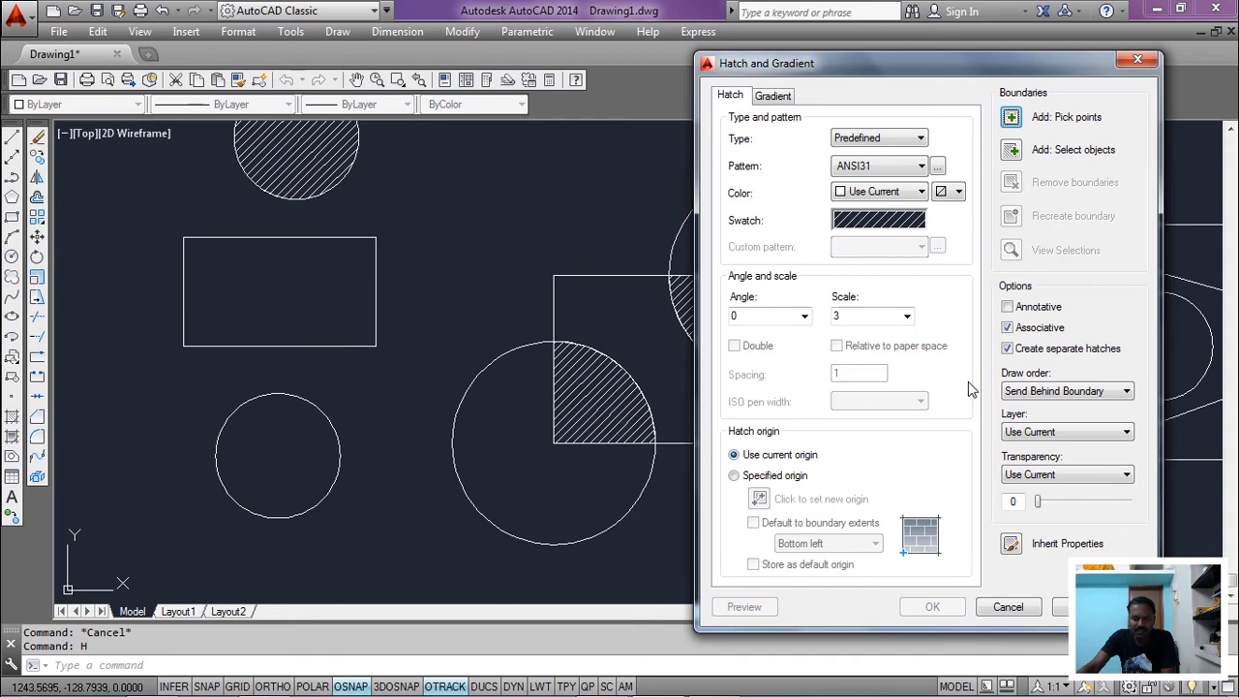
pyautogui.click(1007, 607)
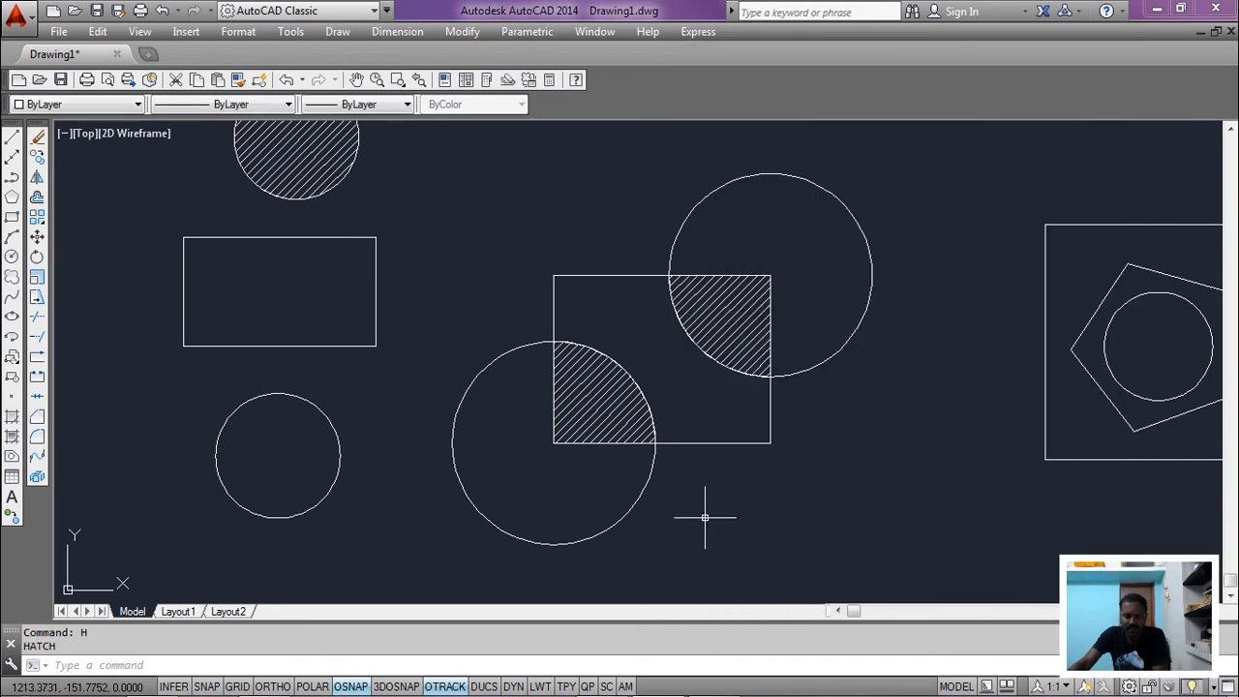